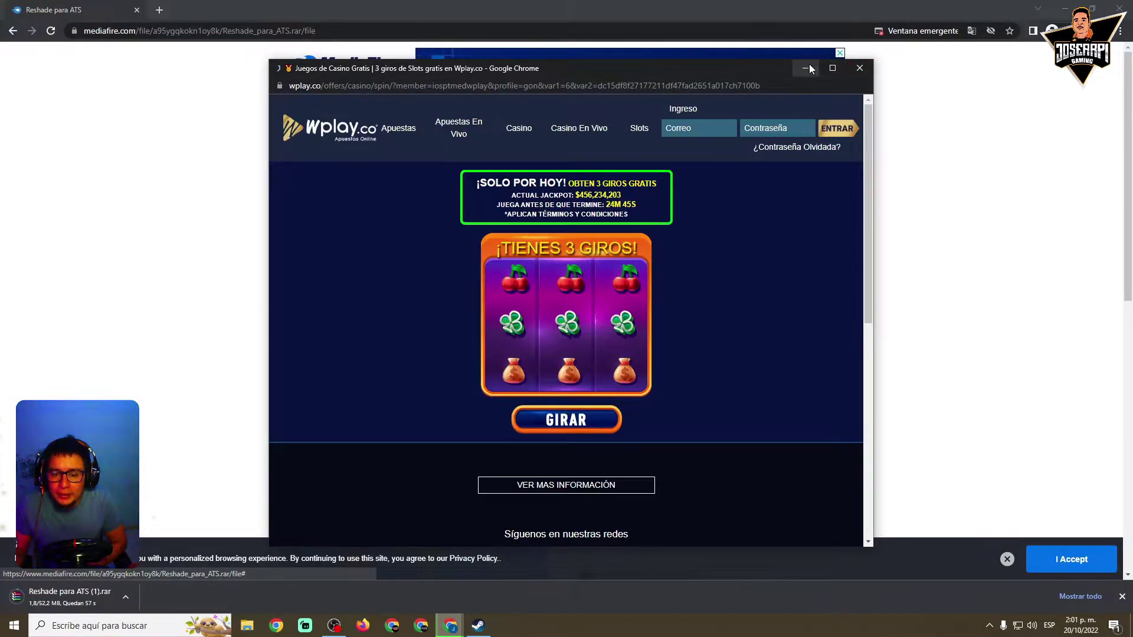
Step: Minimize the casino pop-up window and cancel the running download of Reshade para ATS (1).rar
{"action": "left_click", "coordinate": [805, 68]}
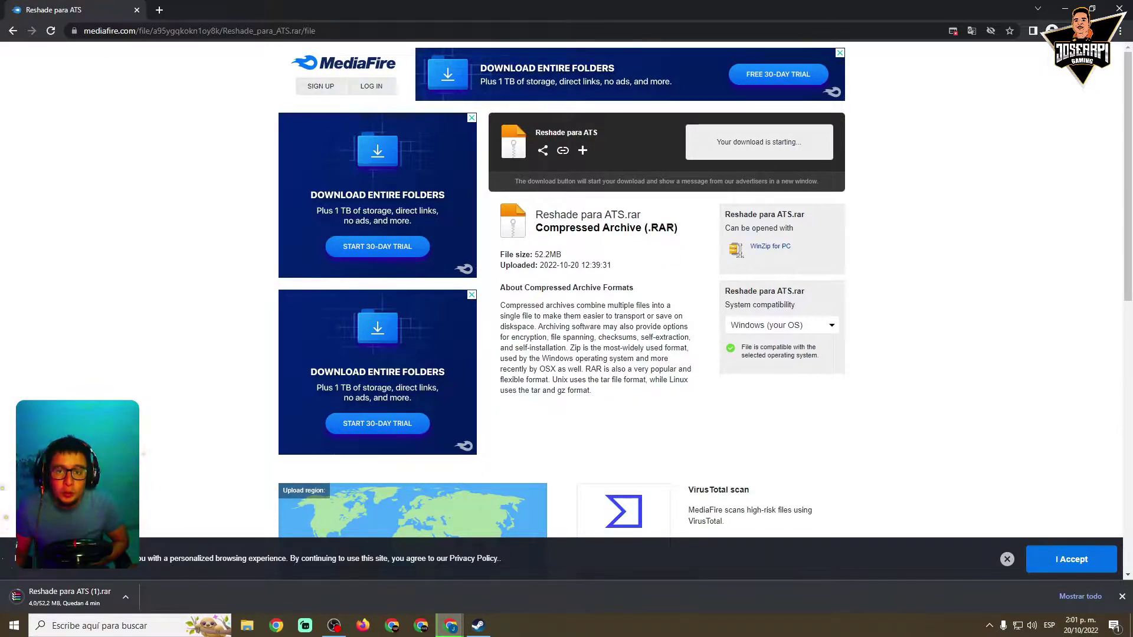
{"action": "left_click", "coordinate": [126, 595]}
{"action": "left_click", "coordinate": [148, 577]}
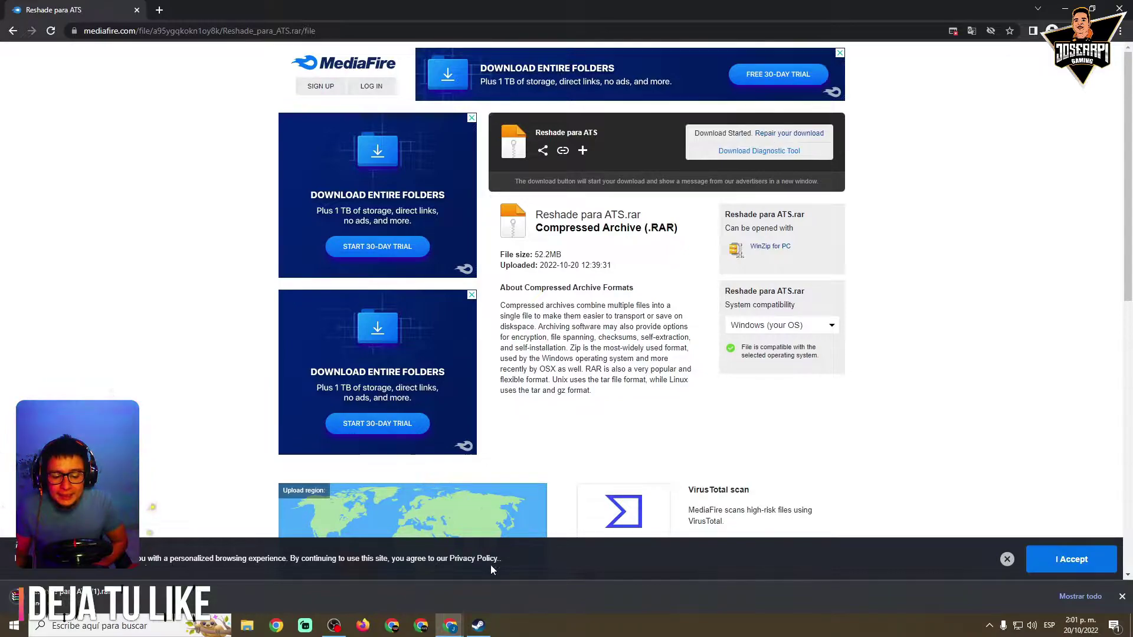
Step: Extract the Reshade para ATS archive directly into the Descargas folder with WinRAR
{"action": "left_click", "coordinate": [252, 628]}
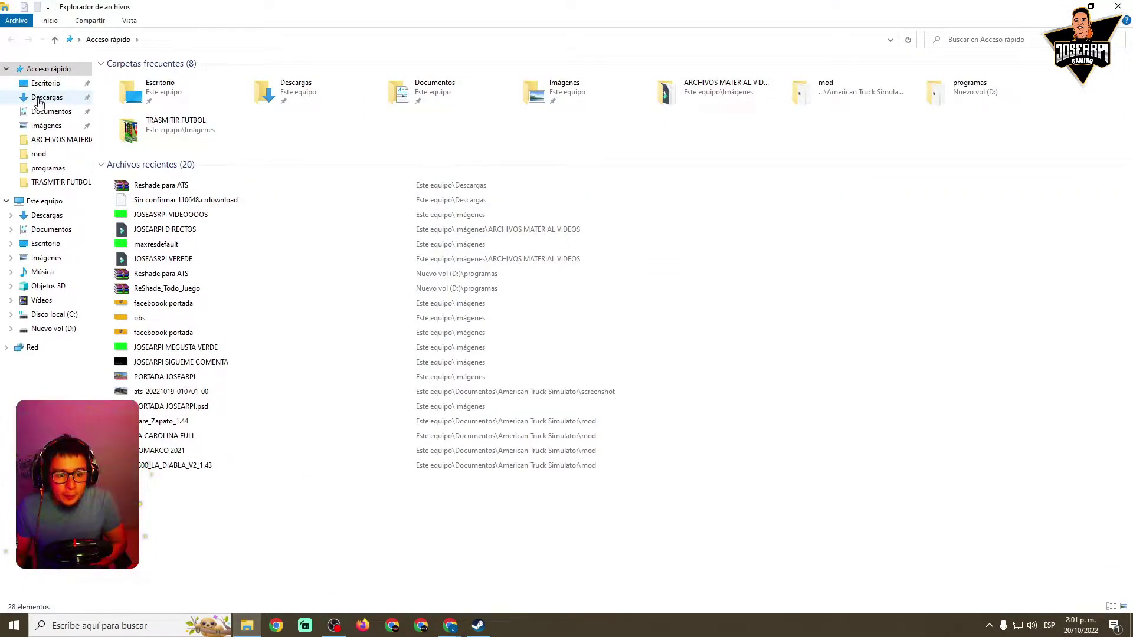
{"action": "left_click", "coordinate": [40, 98]}
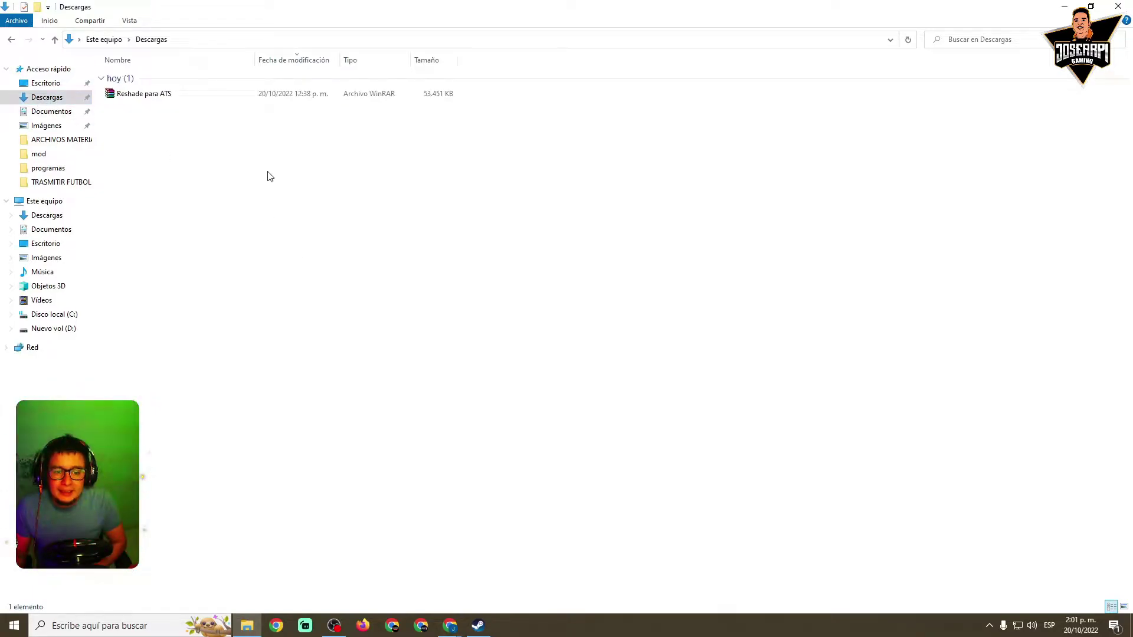
{"action": "left_click", "coordinate": [151, 100]}
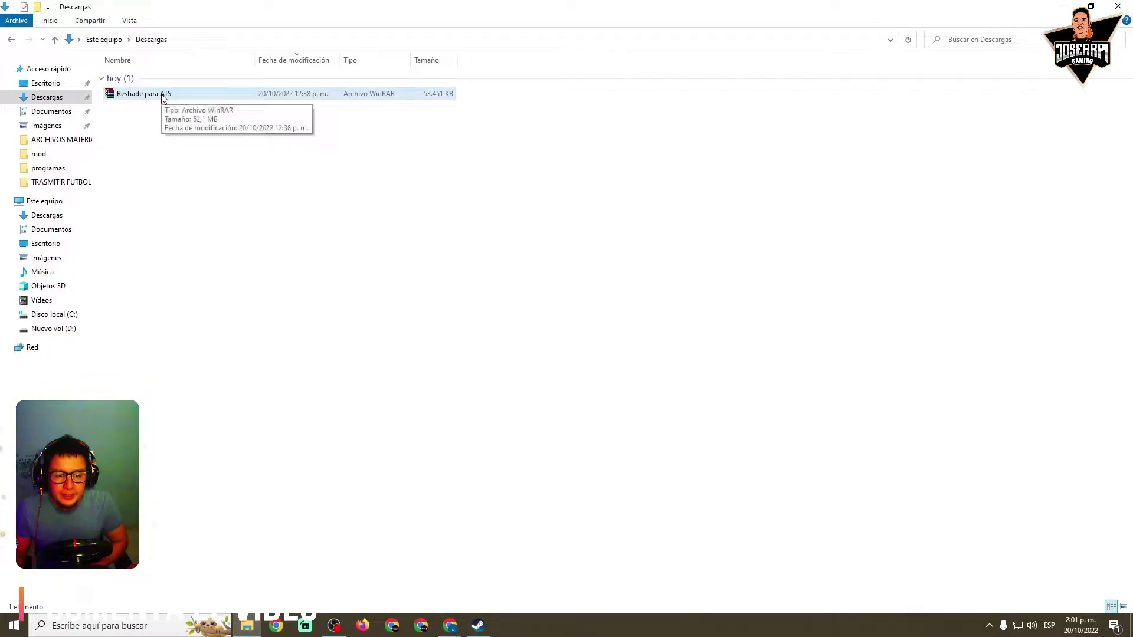
{"action": "left_click", "coordinate": [140, 95]}
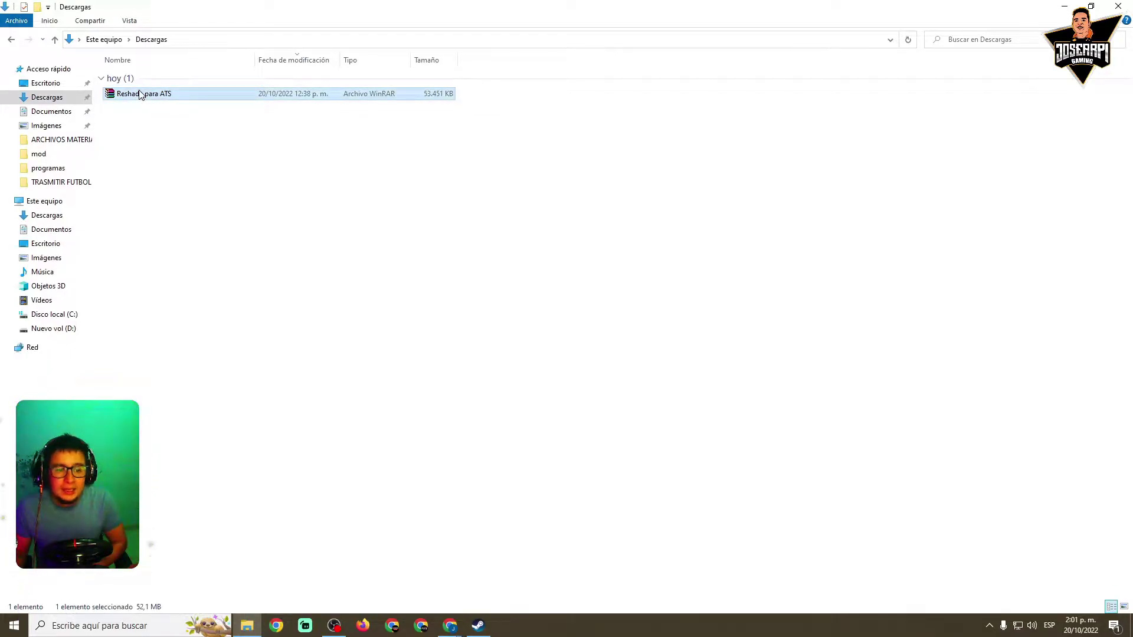
{"action": "right_click", "coordinate": [140, 95]}
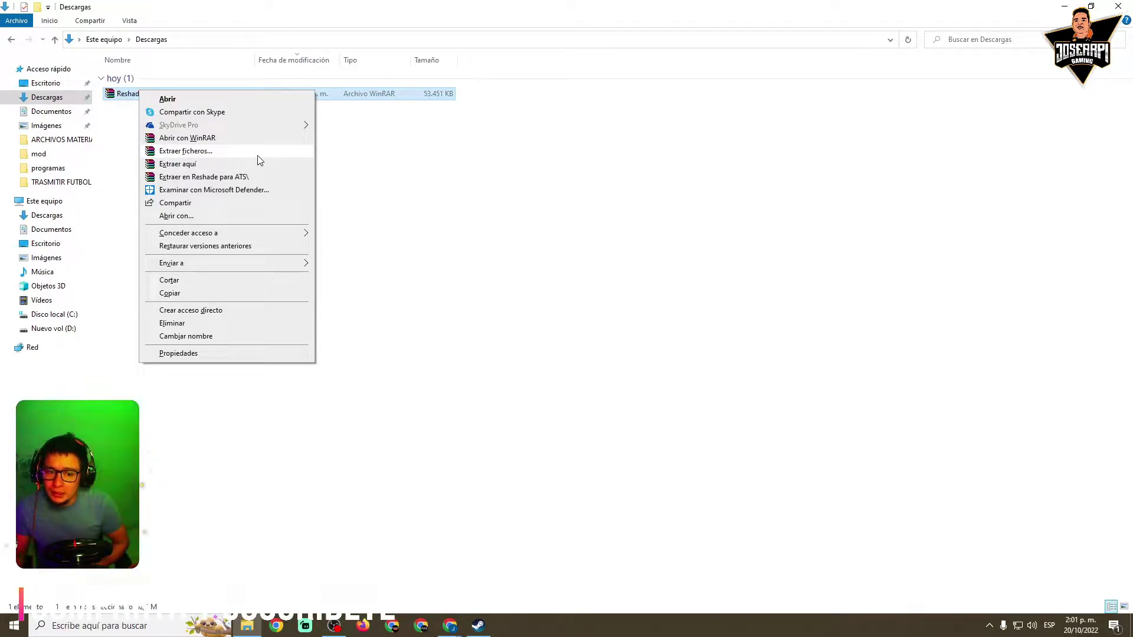
{"action": "left_click", "coordinate": [177, 165]}
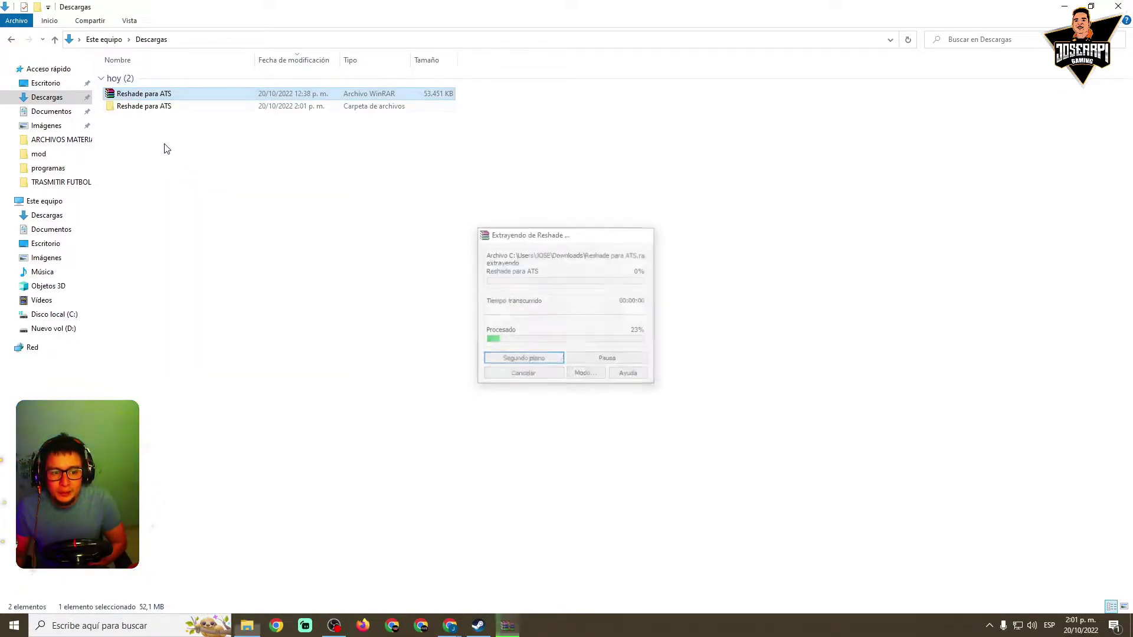
{"action": "left_click", "coordinate": [226, 245]}
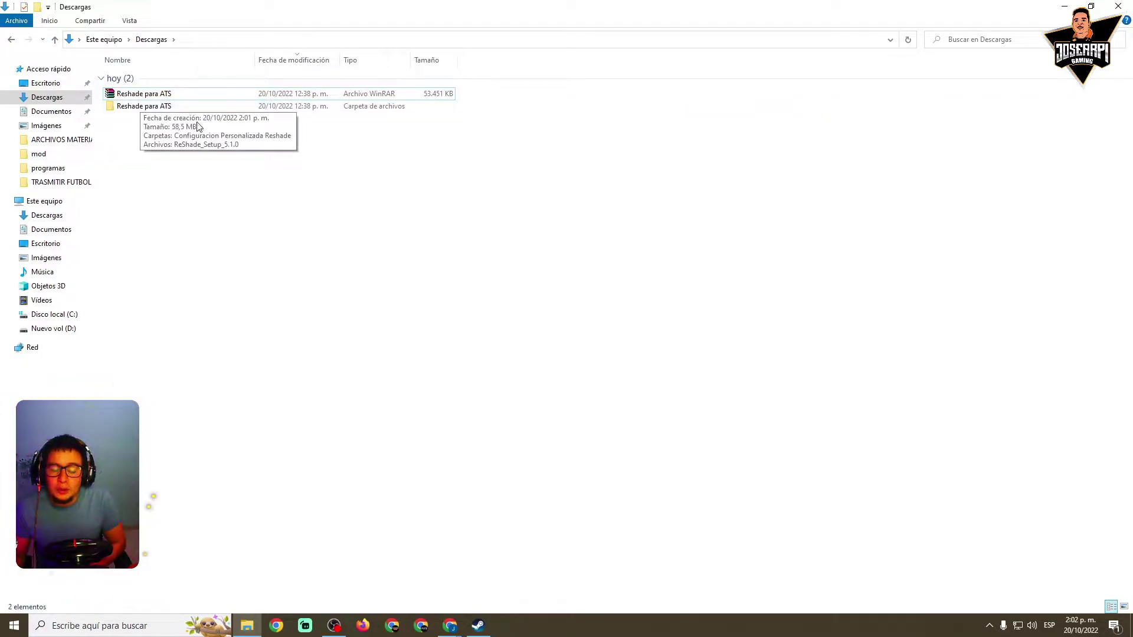
Step: Launch the ReShade_Setup_5.1.0 installer from the extracted Reshade para ATS folder
{"action": "double_click", "coordinate": [146, 110]}
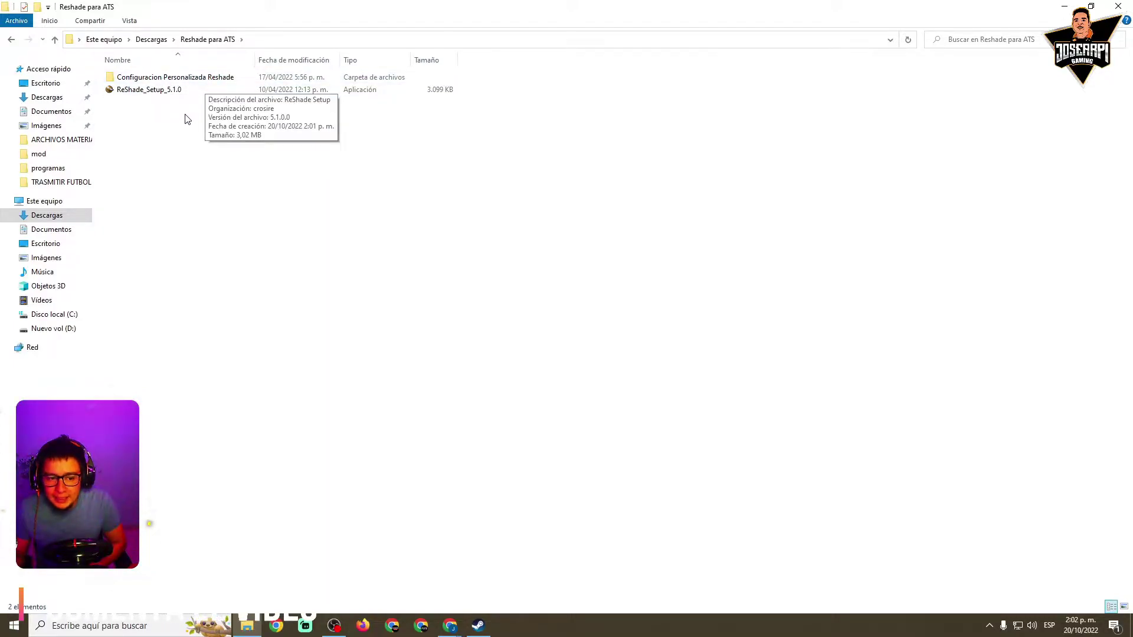
{"action": "left_click", "coordinate": [146, 90]}
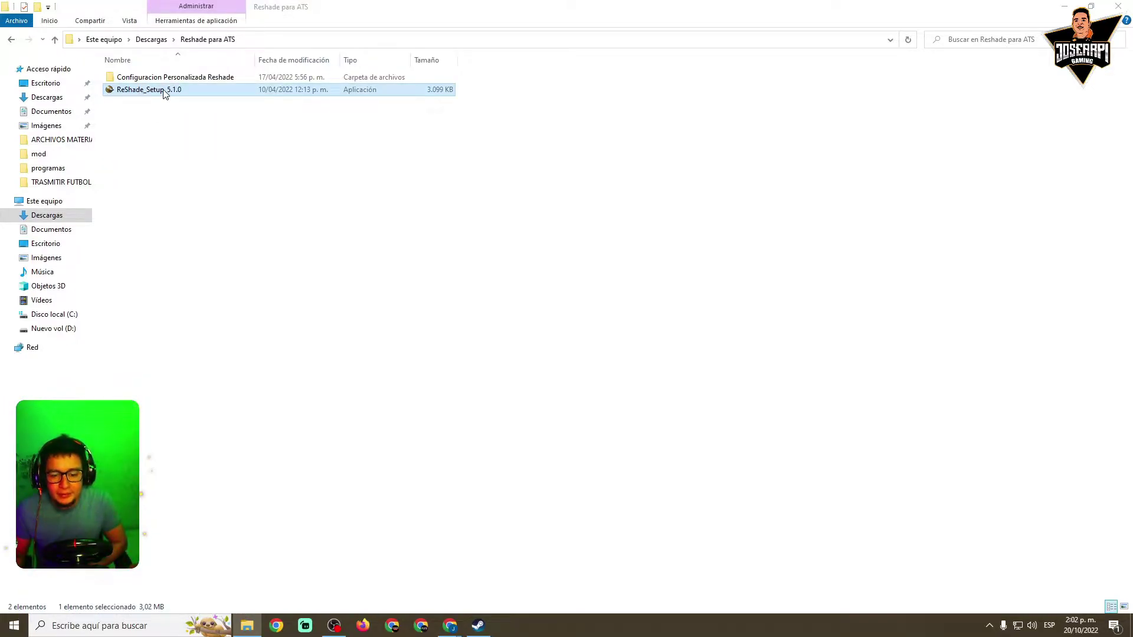
{"action": "double_click", "coordinate": [164, 93]}
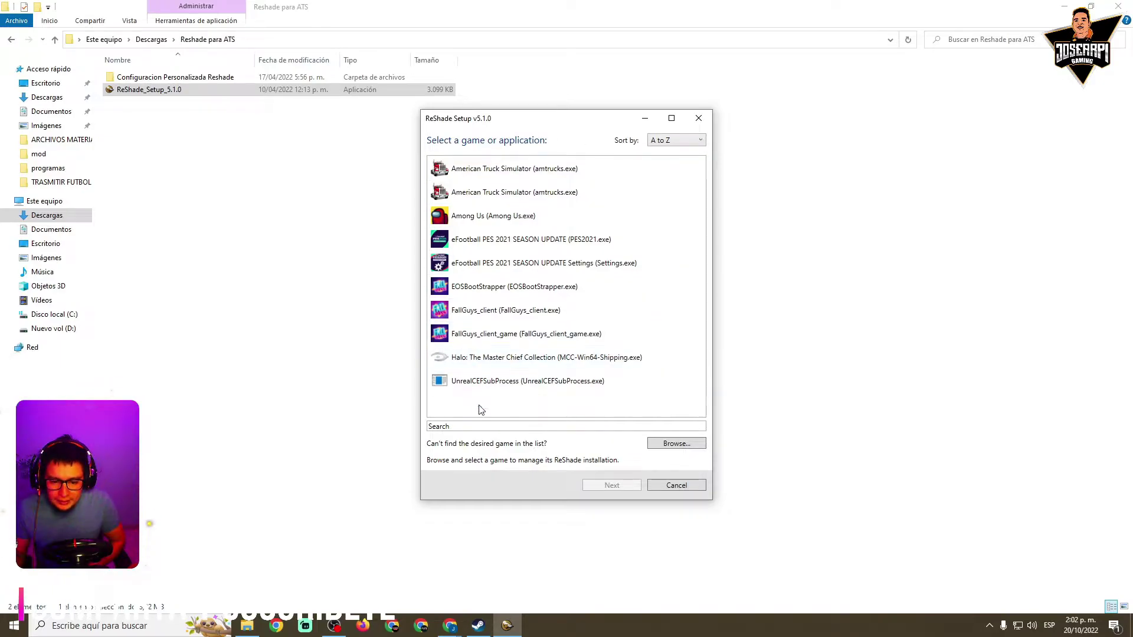
Step: Choose amtrucks from SteamLibrary\steamapps\common\American Truck Simulator\bin\win_x64 on drive D: as the game for ReShade and continue
{"action": "left_click", "coordinate": [667, 445]}
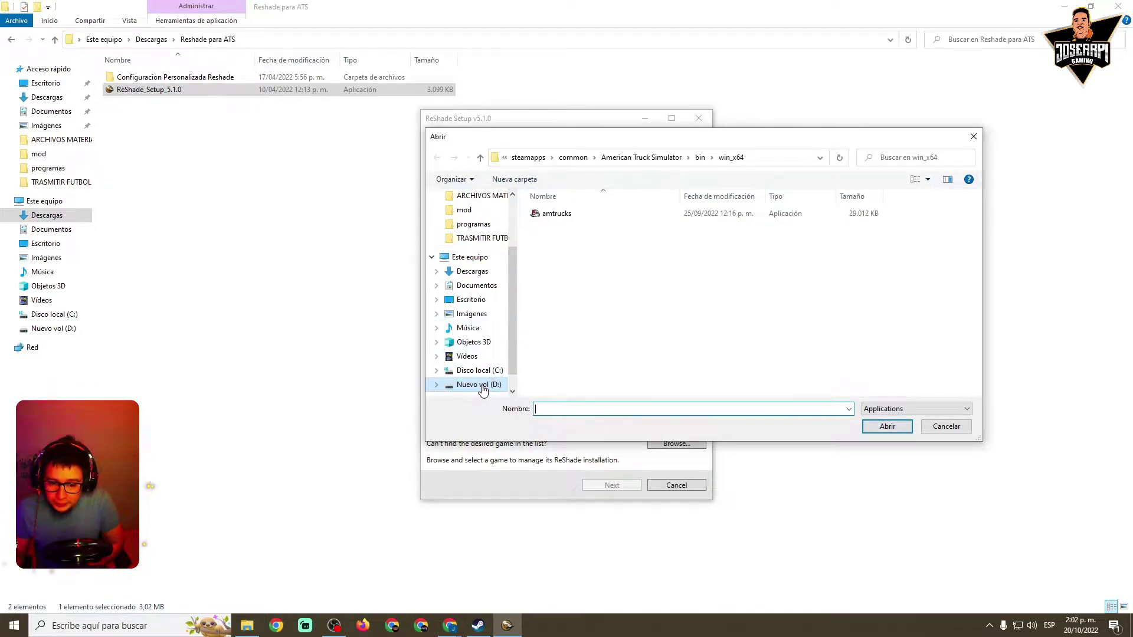
{"action": "left_click", "coordinate": [481, 261]}
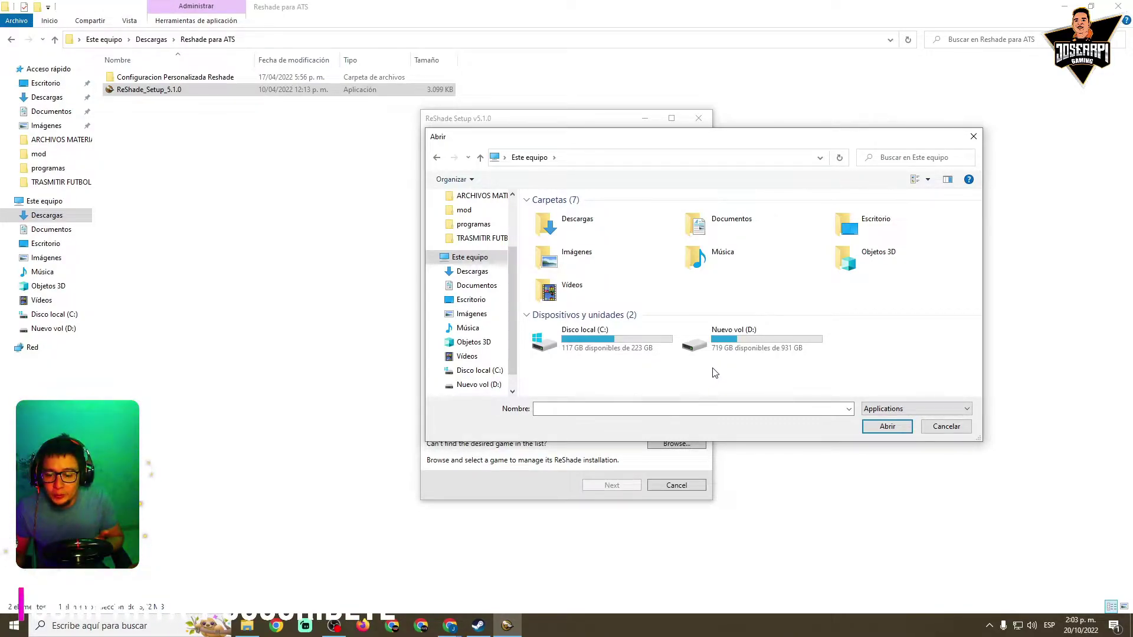
{"action": "double_click", "coordinate": [748, 341]}
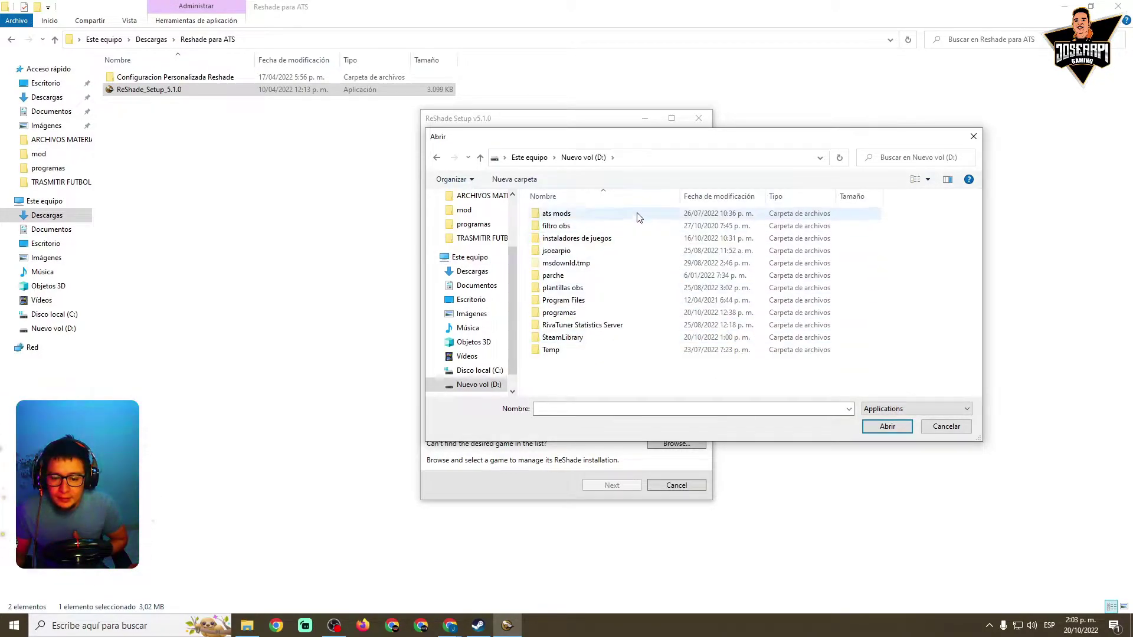
{"action": "double_click", "coordinate": [577, 344]}
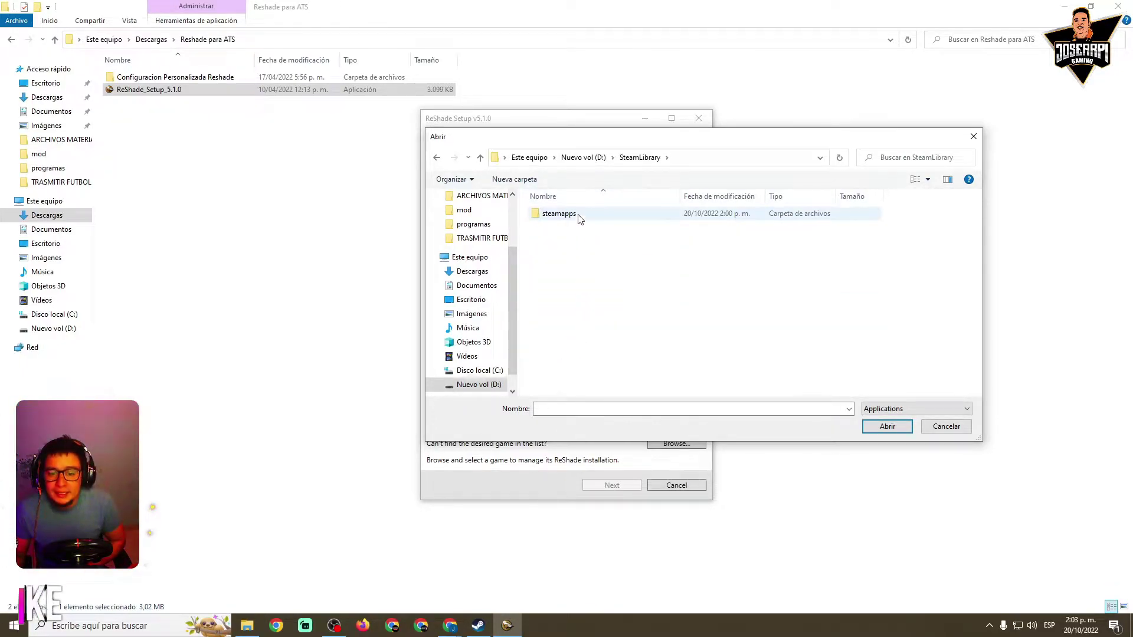
{"action": "double_click", "coordinate": [560, 214]}
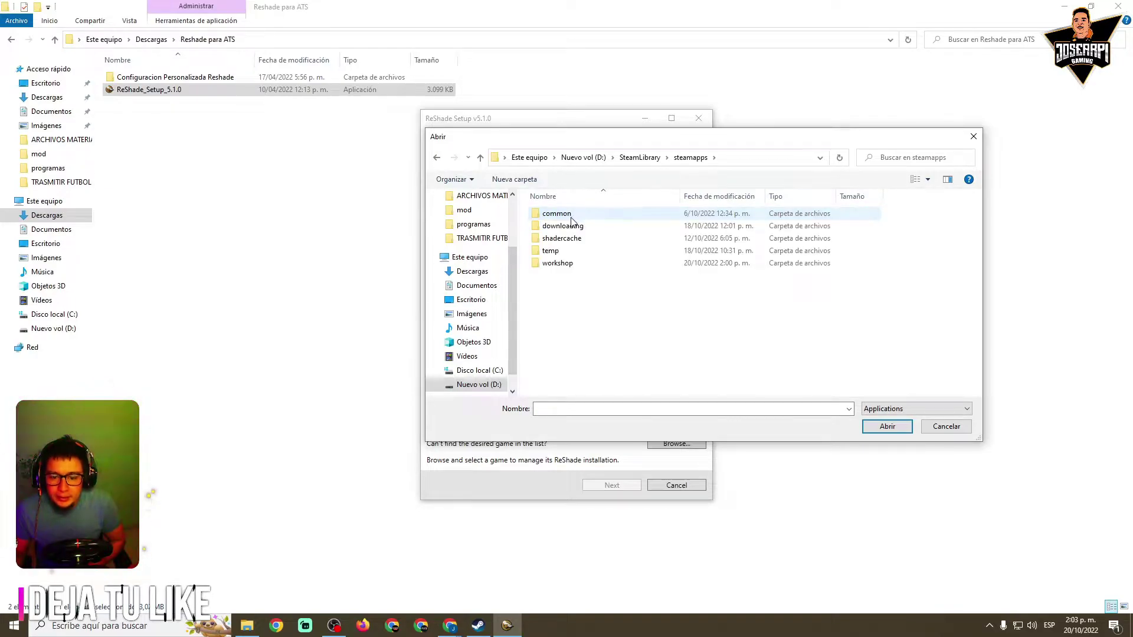
{"action": "double_click", "coordinate": [577, 215]}
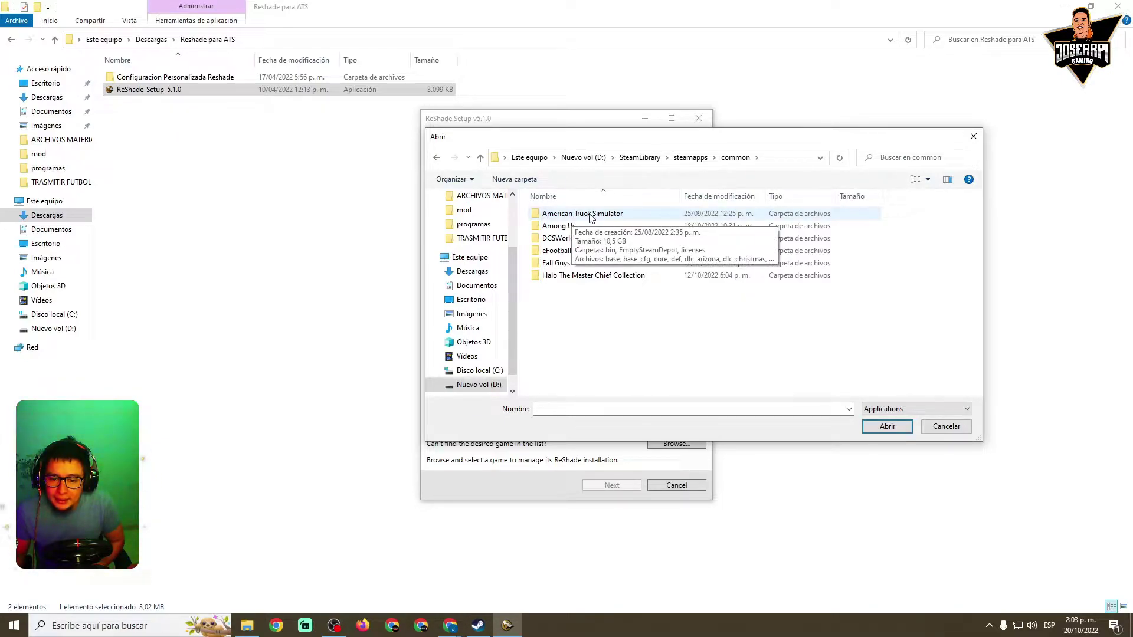
{"action": "double_click", "coordinate": [611, 215]}
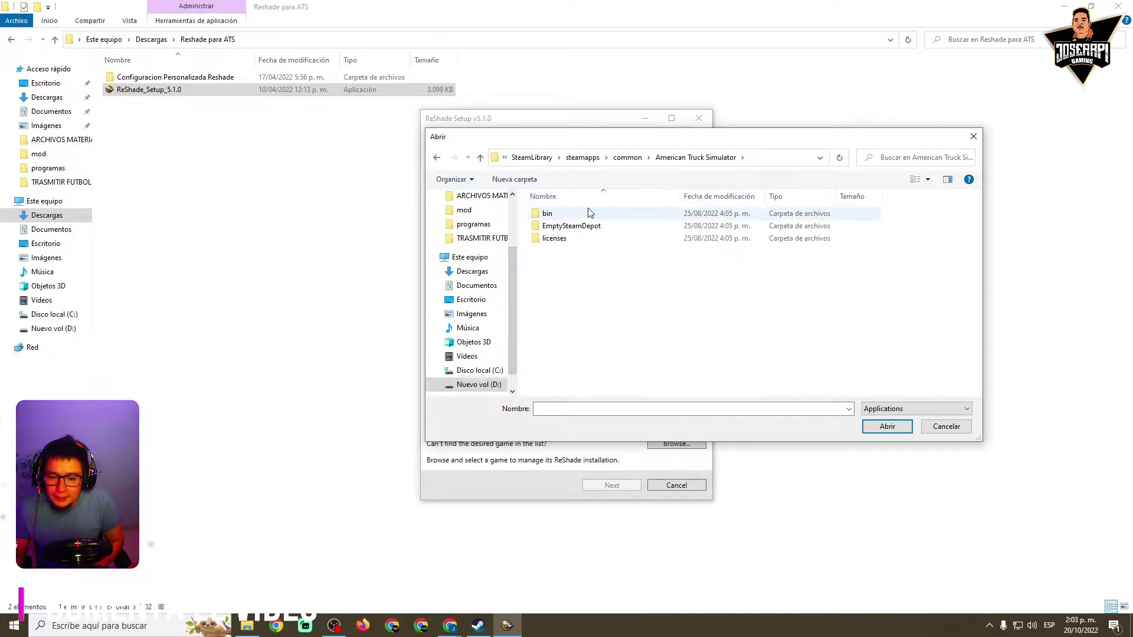
{"action": "double_click", "coordinate": [559, 215]}
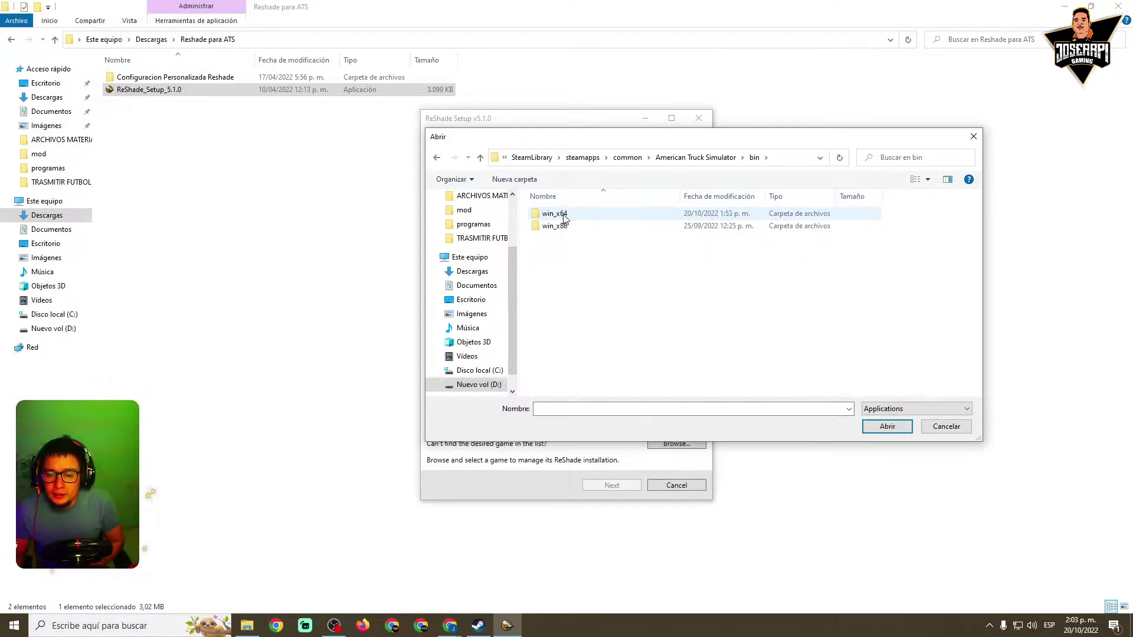
{"action": "double_click", "coordinate": [570, 216]}
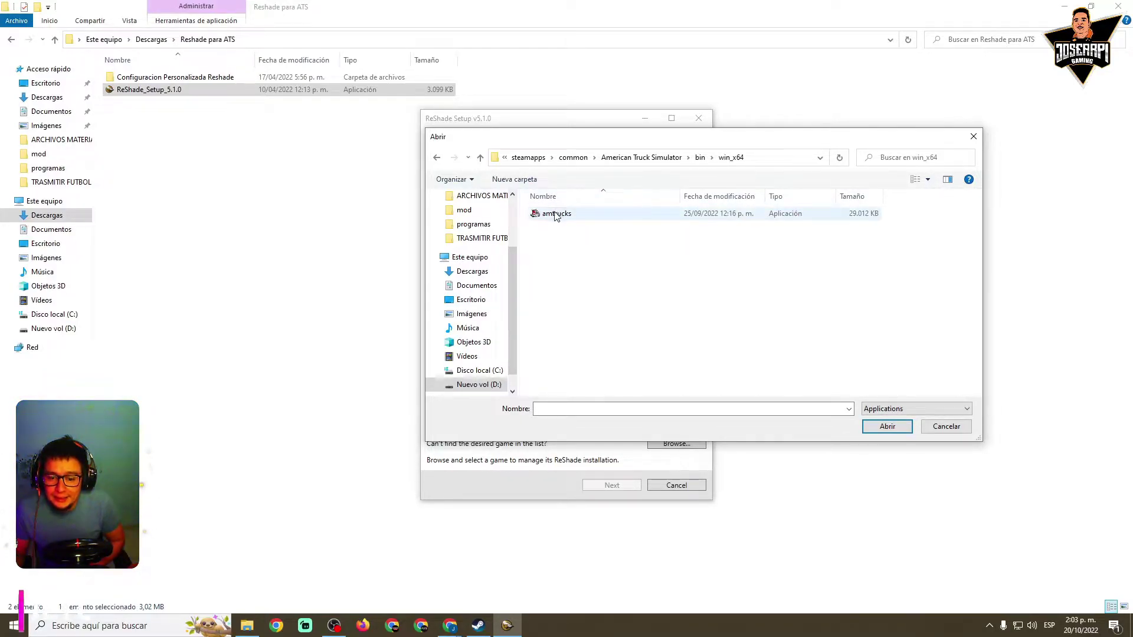
{"action": "left_click", "coordinate": [573, 217]}
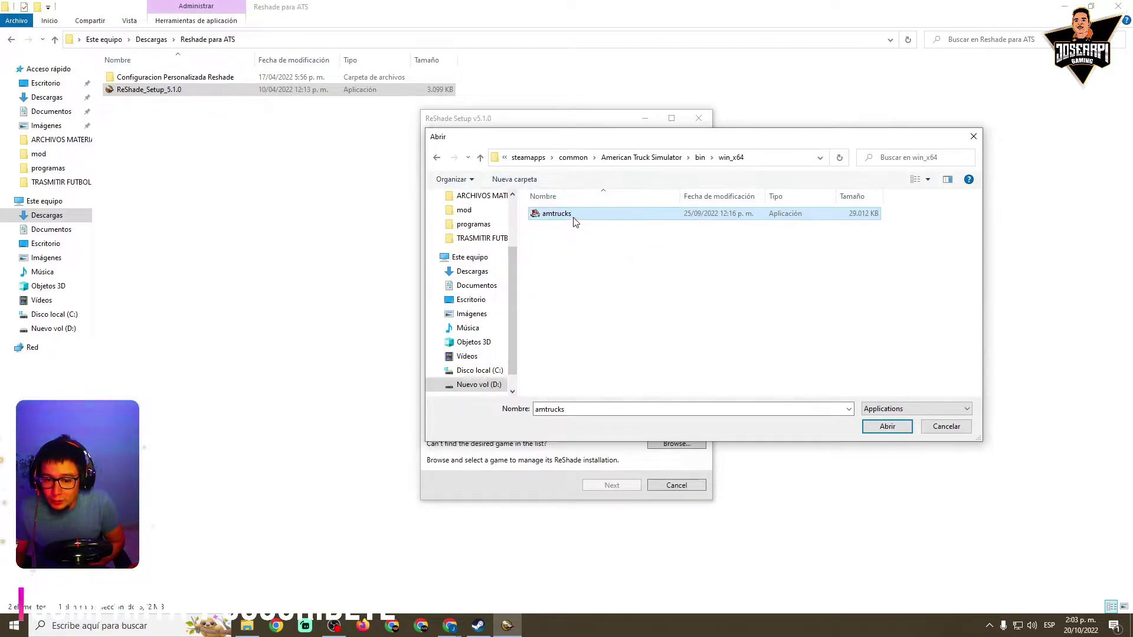
{"action": "left_click", "coordinate": [887, 427]}
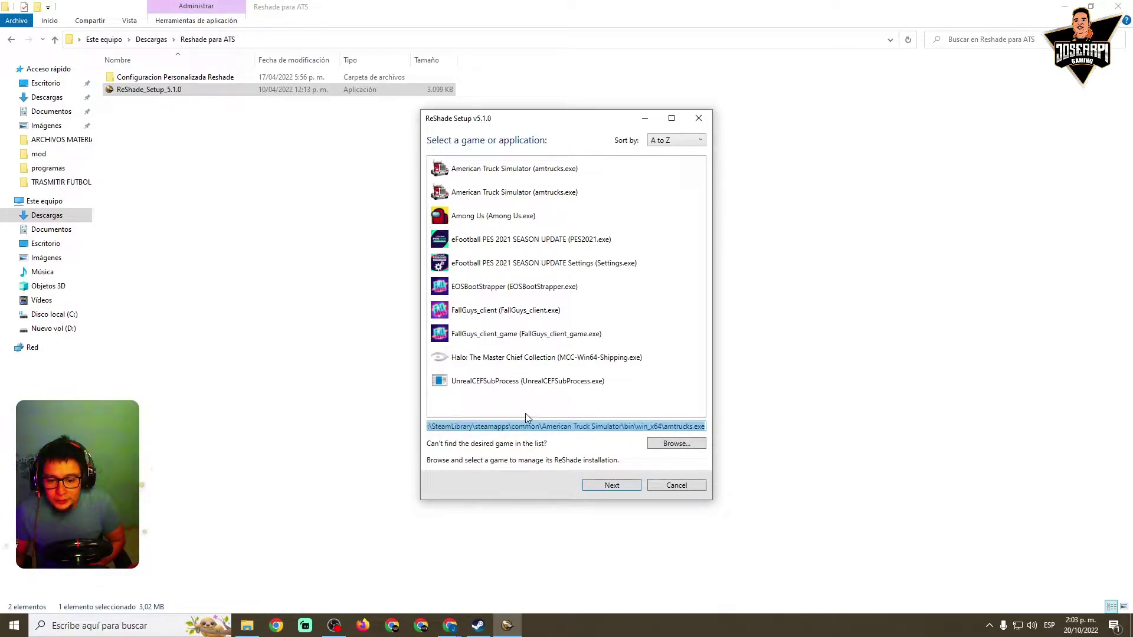
{"action": "left_click", "coordinate": [611, 486]}
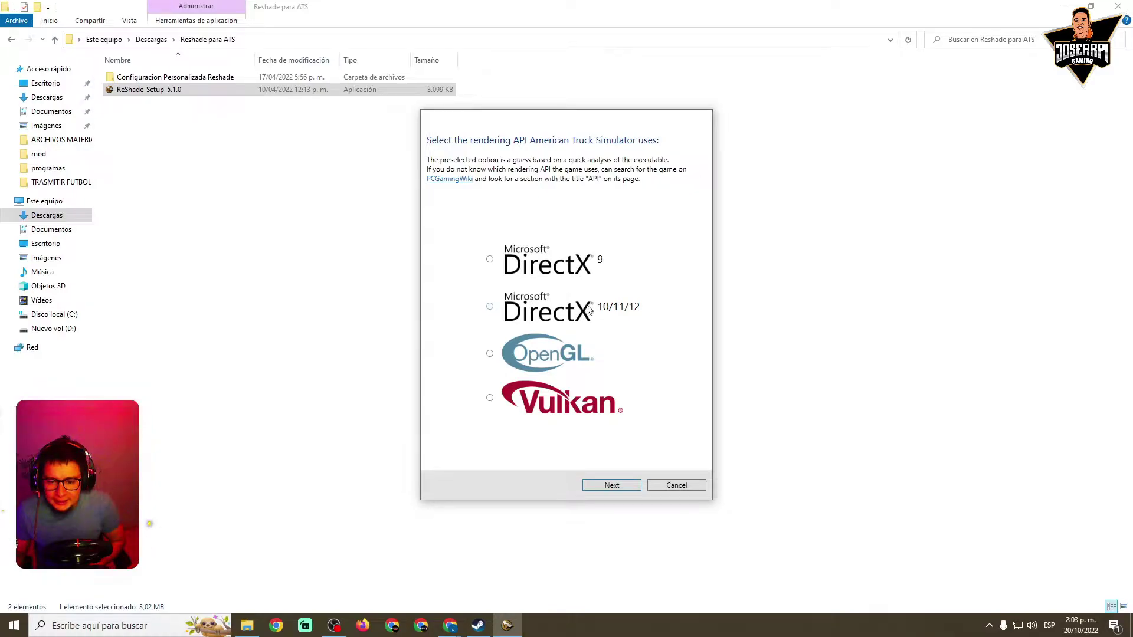
Step: Set the rendering API to DirectX 10/11/12 and continue without choosing a preset file
{"action": "left_click", "coordinate": [489, 308]}
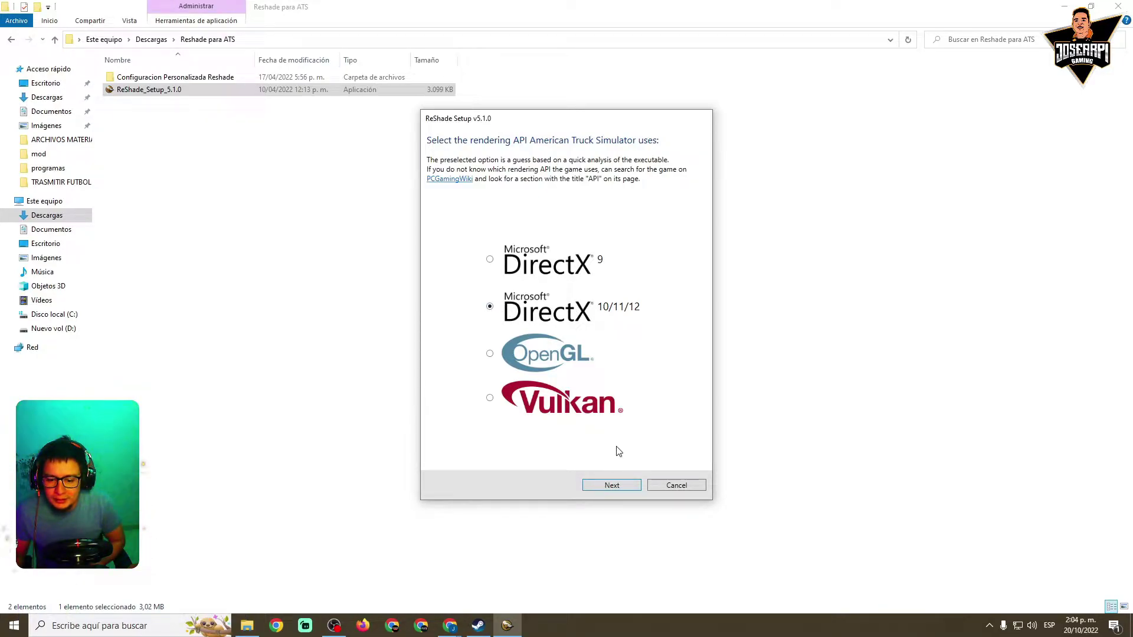
{"action": "left_click", "coordinate": [610, 485]}
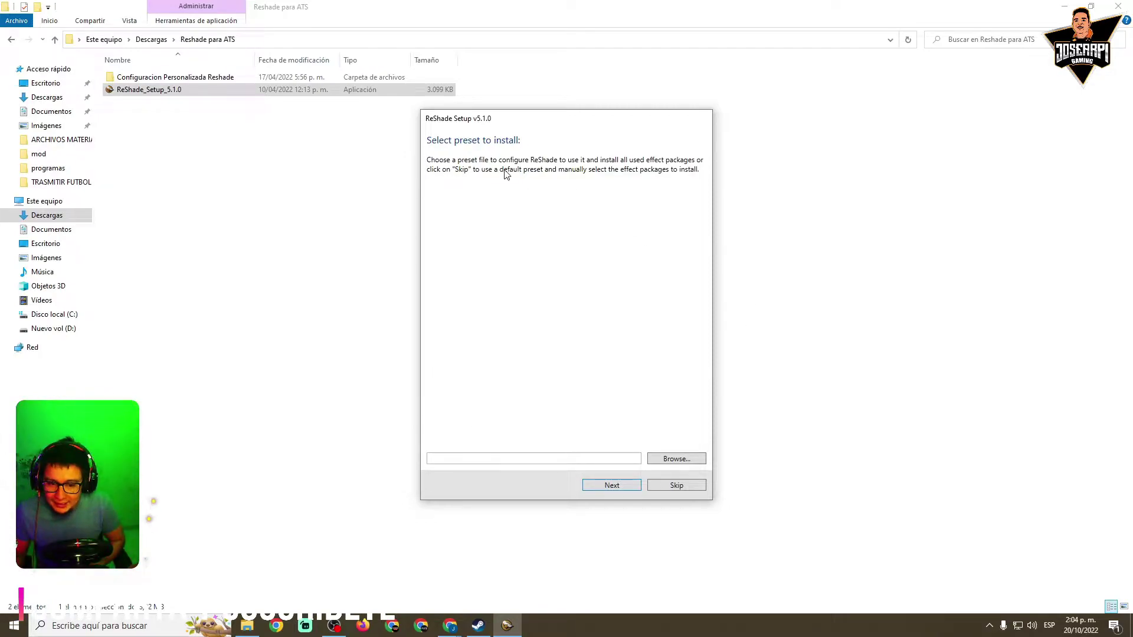
{"action": "left_click", "coordinate": [616, 489]}
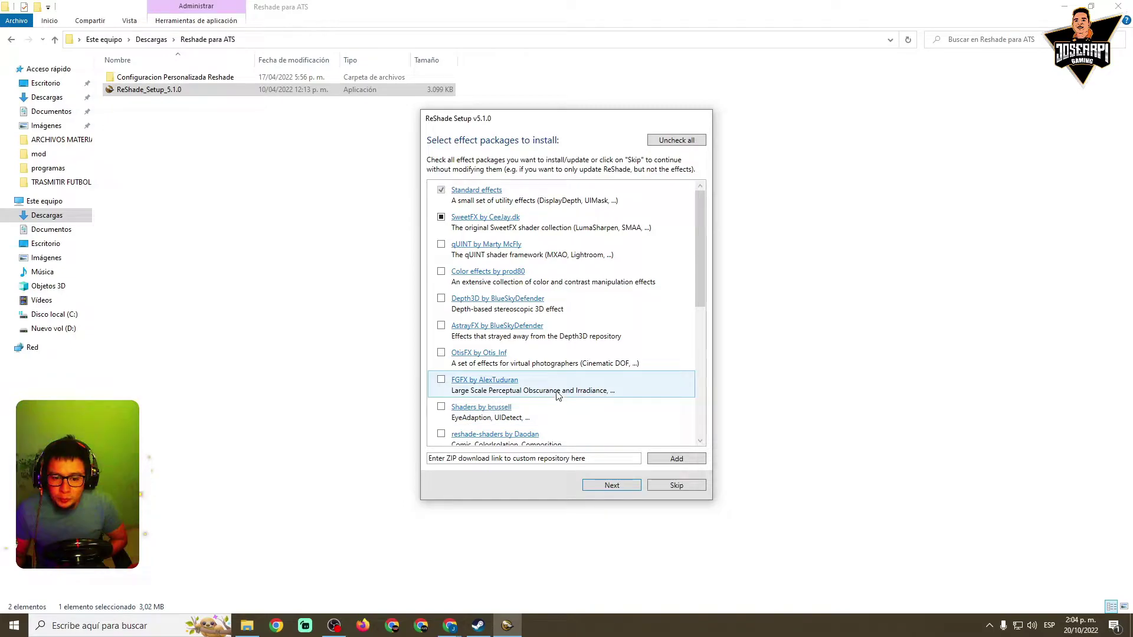
Step: Select all effect packages for installation, review the list, and start downloading them
{"action": "left_click", "coordinate": [686, 144]}
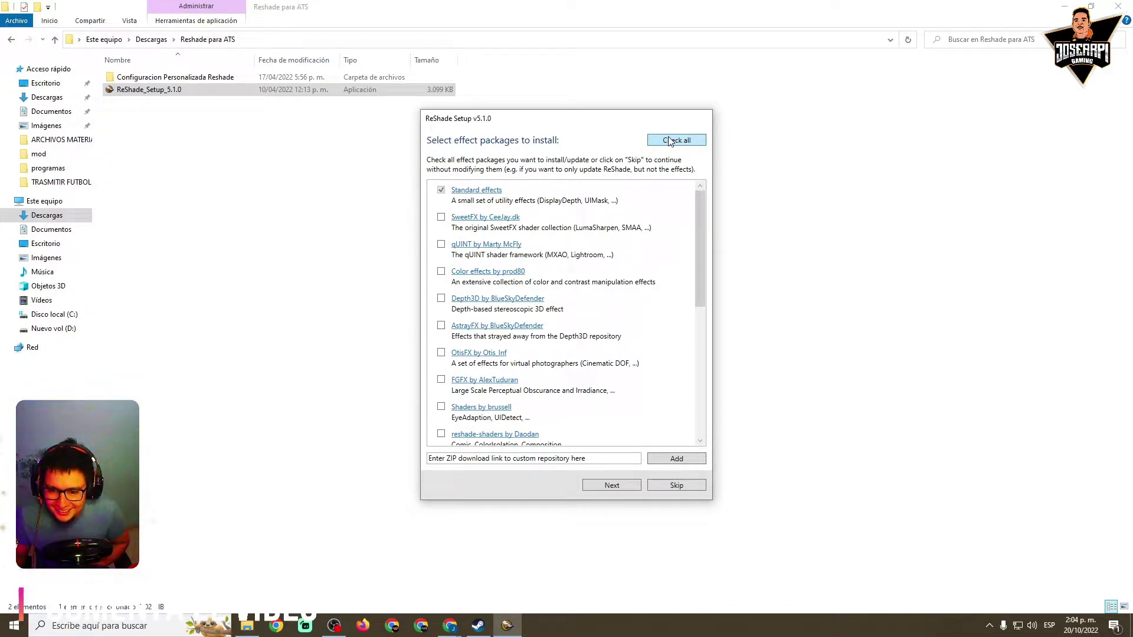
{"action": "left_click", "coordinate": [671, 140]}
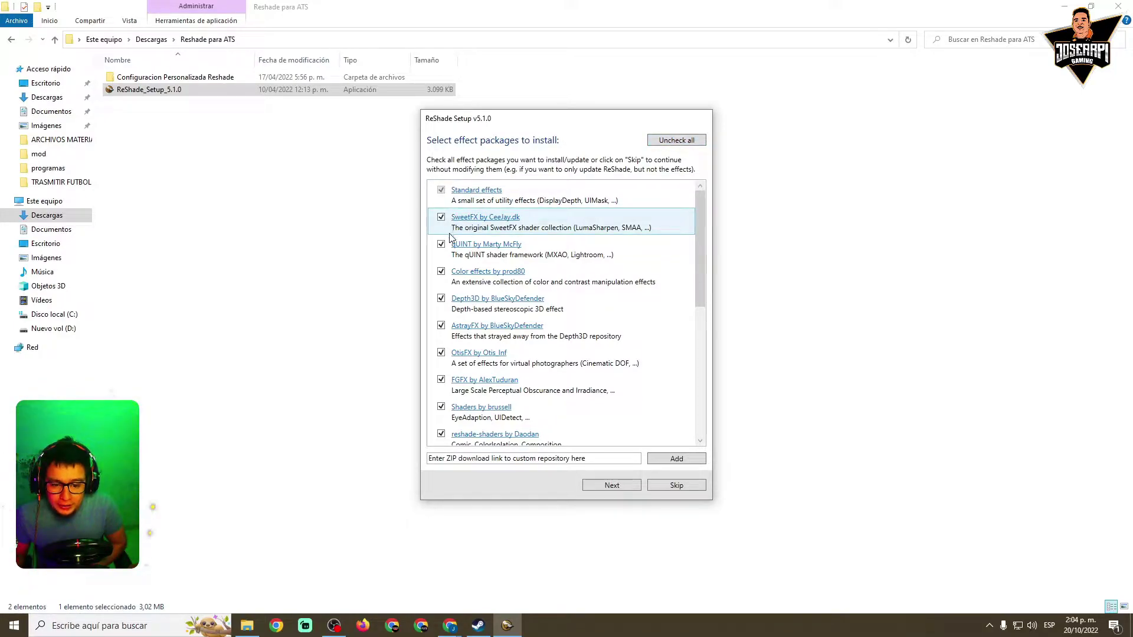
{"action": "scroll", "coordinate": [448, 242], "scroll_direction": "down", "scroll_amount": 2}
{"action": "scroll", "coordinate": [447, 307], "scroll_direction": "down", "scroll_amount": 2}
{"action": "scroll", "coordinate": [449, 407], "scroll_direction": "up", "scroll_amount": 4}
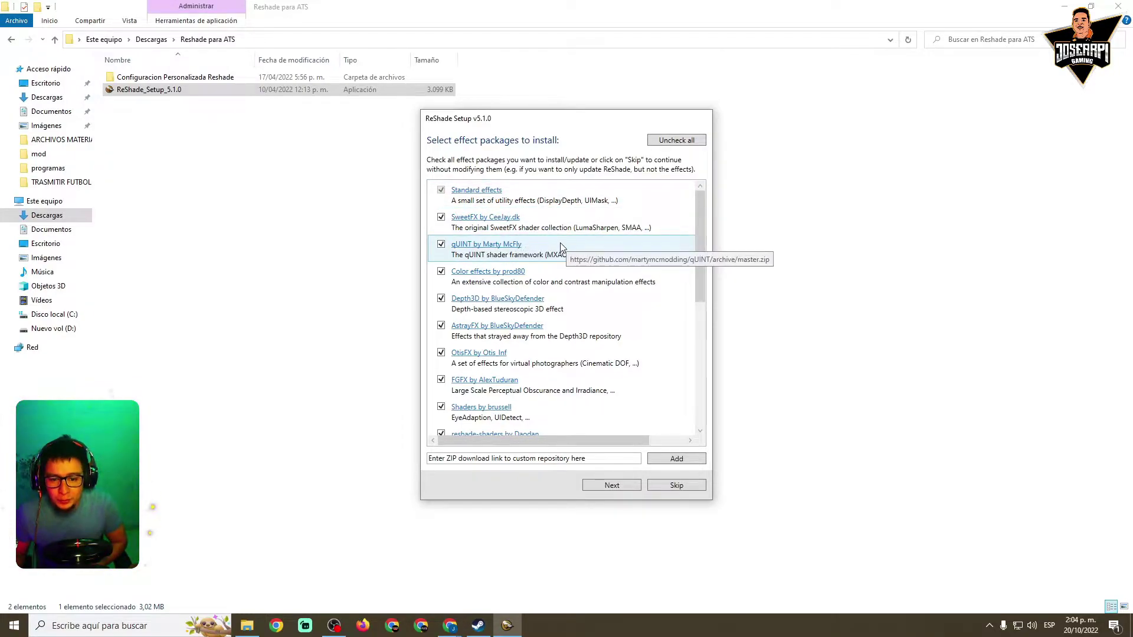
{"action": "scroll", "coordinate": [561, 270], "scroll_direction": "down", "scroll_amount": 3}
{"action": "scroll", "coordinate": [557, 275], "scroll_direction": "up", "scroll_amount": 3}
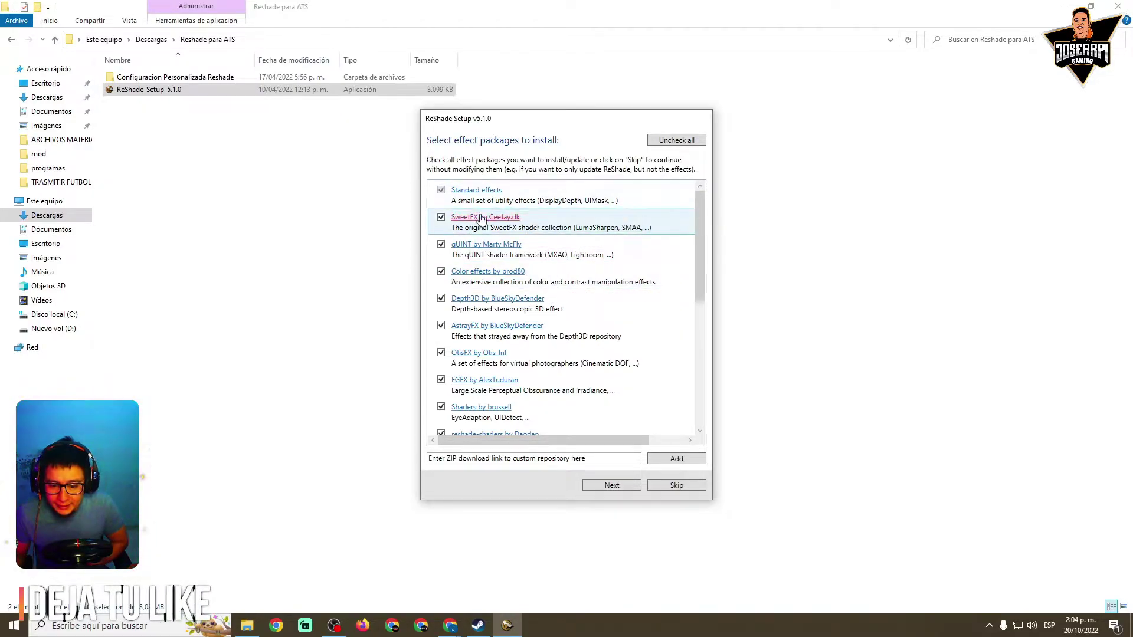
{"action": "scroll", "coordinate": [500, 303], "scroll_direction": "down", "scroll_amount": 3}
{"action": "scroll", "coordinate": [500, 302], "scroll_direction": "down", "scroll_amount": 1}
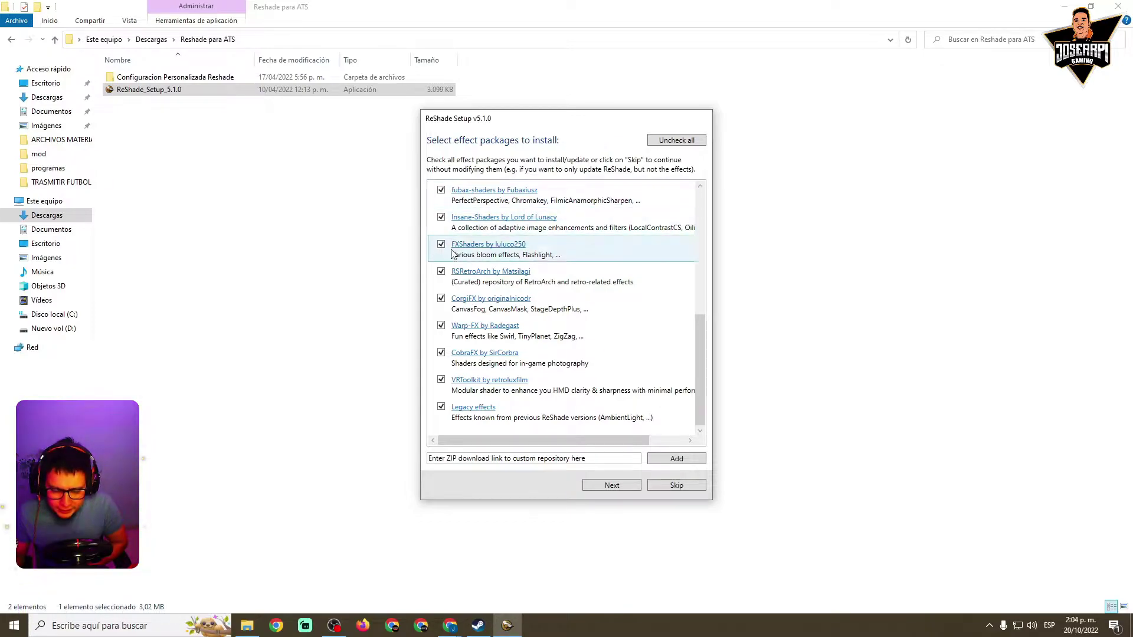
{"action": "scroll", "coordinate": [448, 407], "scroll_direction": "up", "scroll_amount": 7}
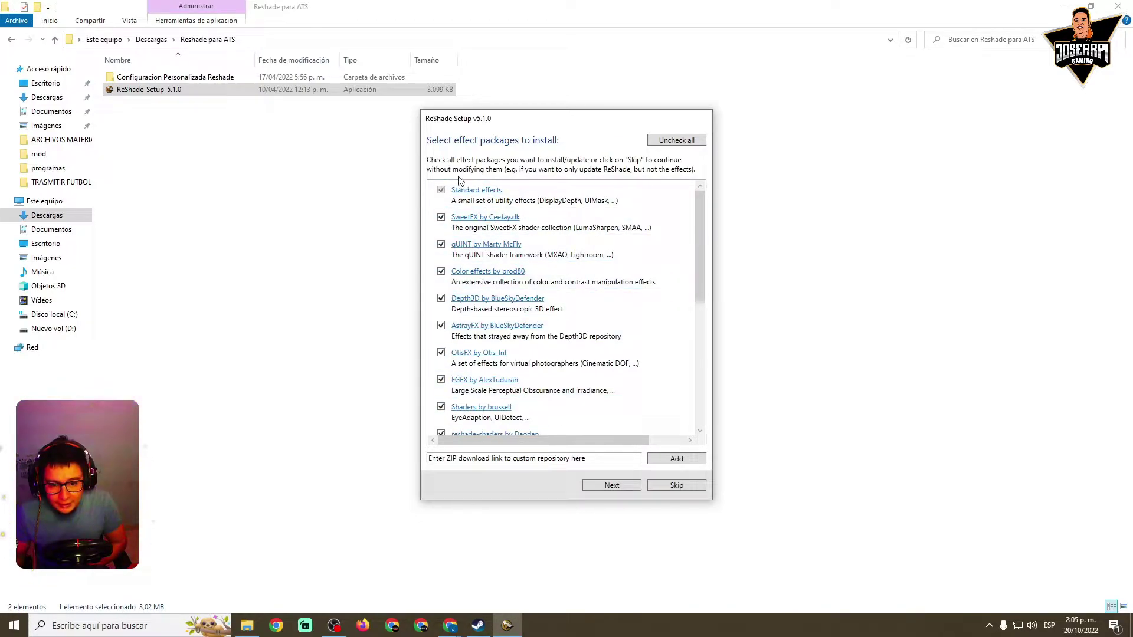
{"action": "left_click", "coordinate": [605, 491]}
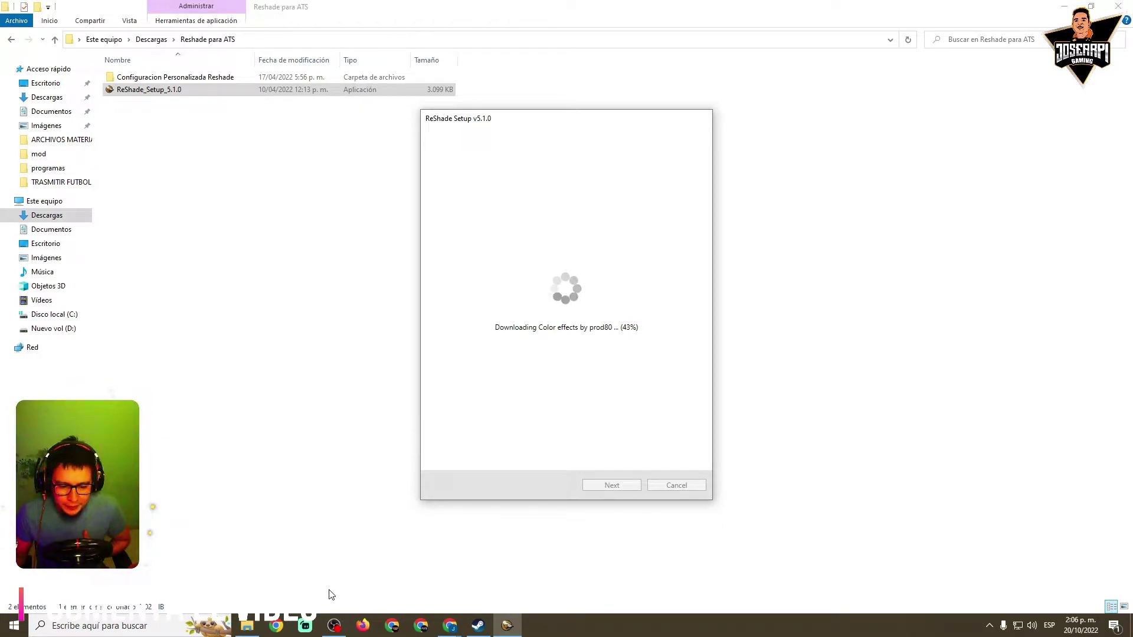
Step: Switch to Chrome and view your own channel page on YouTube while the effects download, and minimize the browser
{"action": "left_click", "coordinate": [282, 623]}
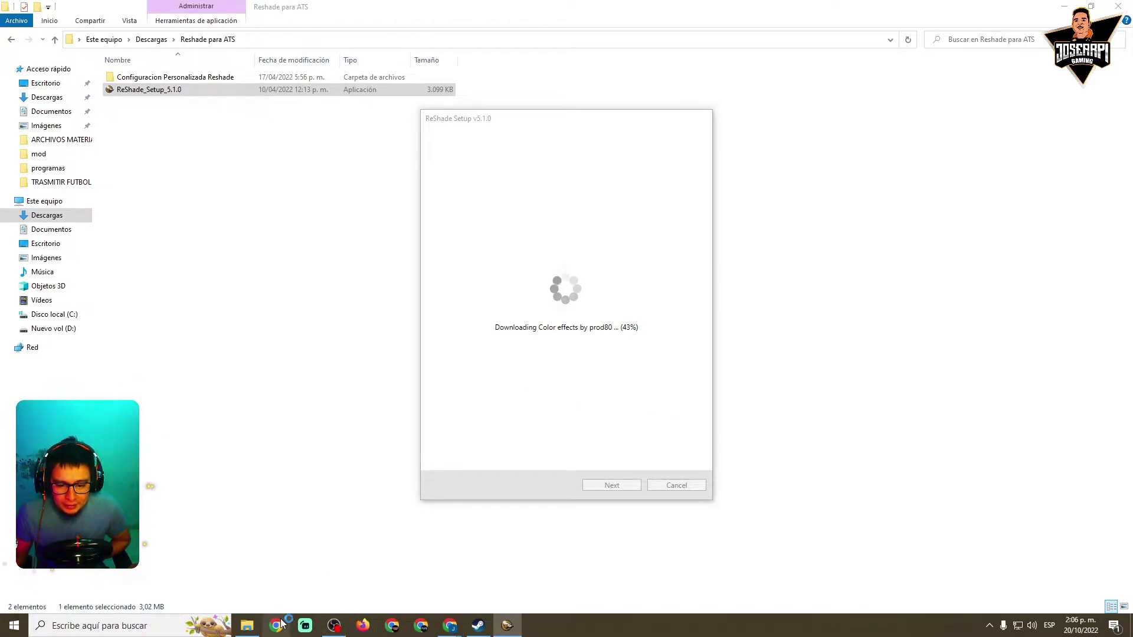
{"action": "left_click", "coordinate": [512, 407]}
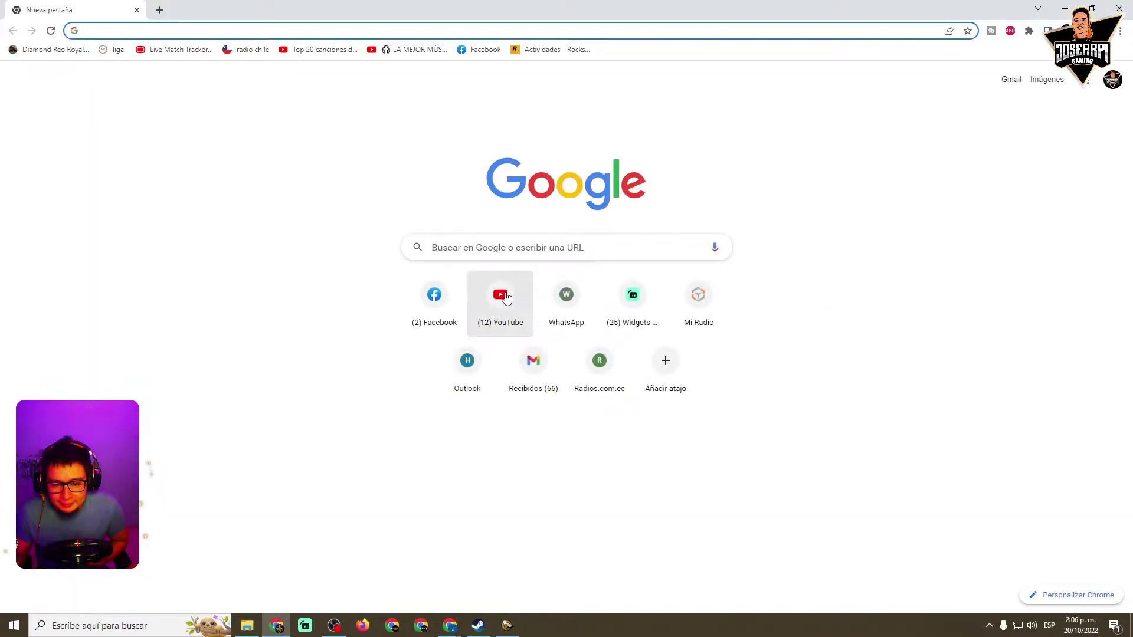
{"action": "left_click", "coordinate": [530, 317]}
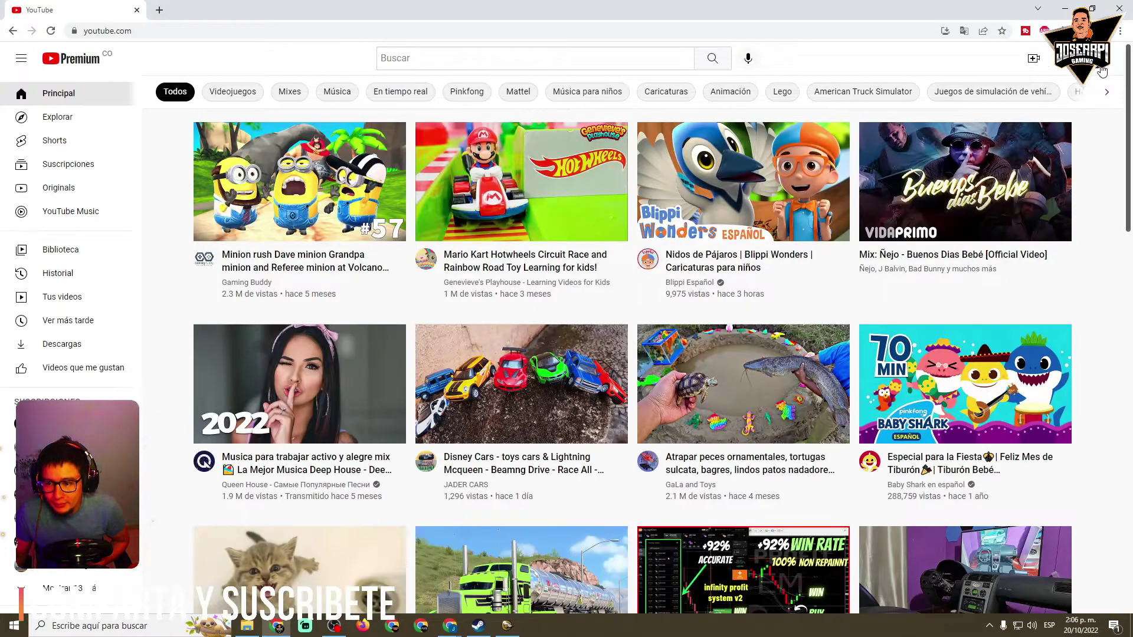
{"action": "left_click", "coordinate": [1101, 59]}
{"action": "left_click", "coordinate": [1003, 131]}
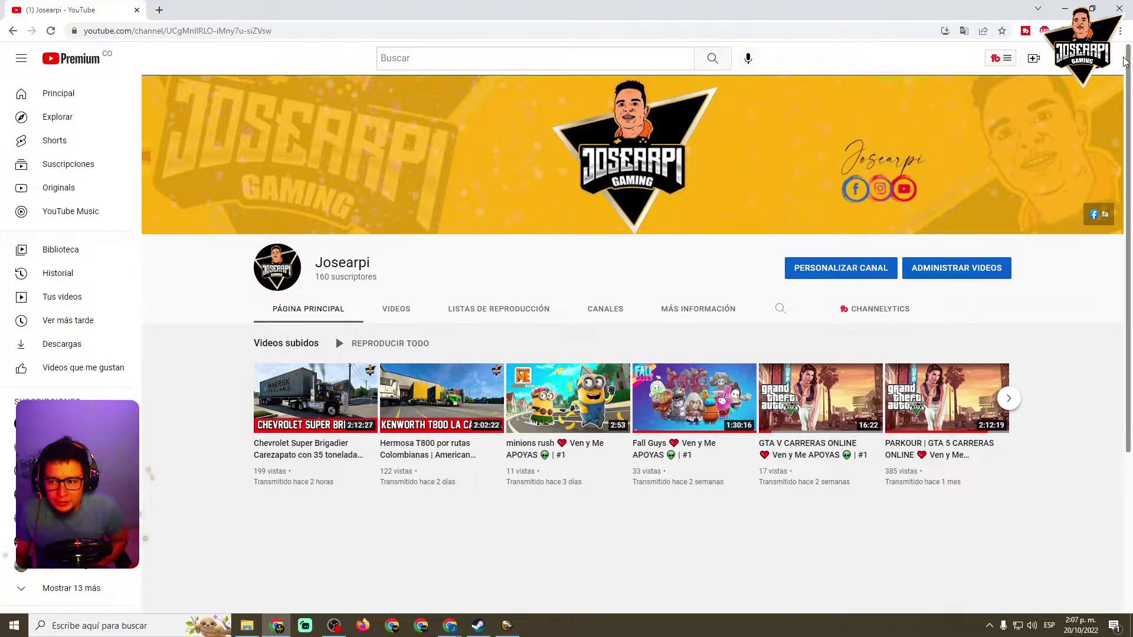
{"action": "left_click", "coordinate": [1065, 10]}
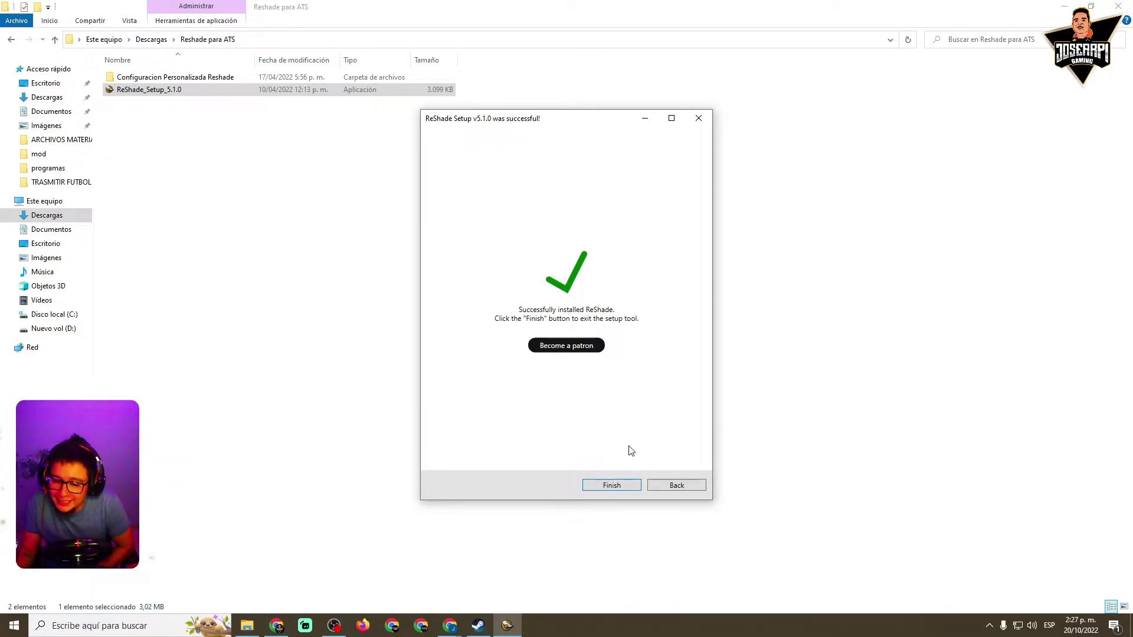
Step: Finish the ReShade setup and copy all the contents of the Configuracion Personalizada Reshade folder
{"action": "left_click", "coordinate": [610, 485]}
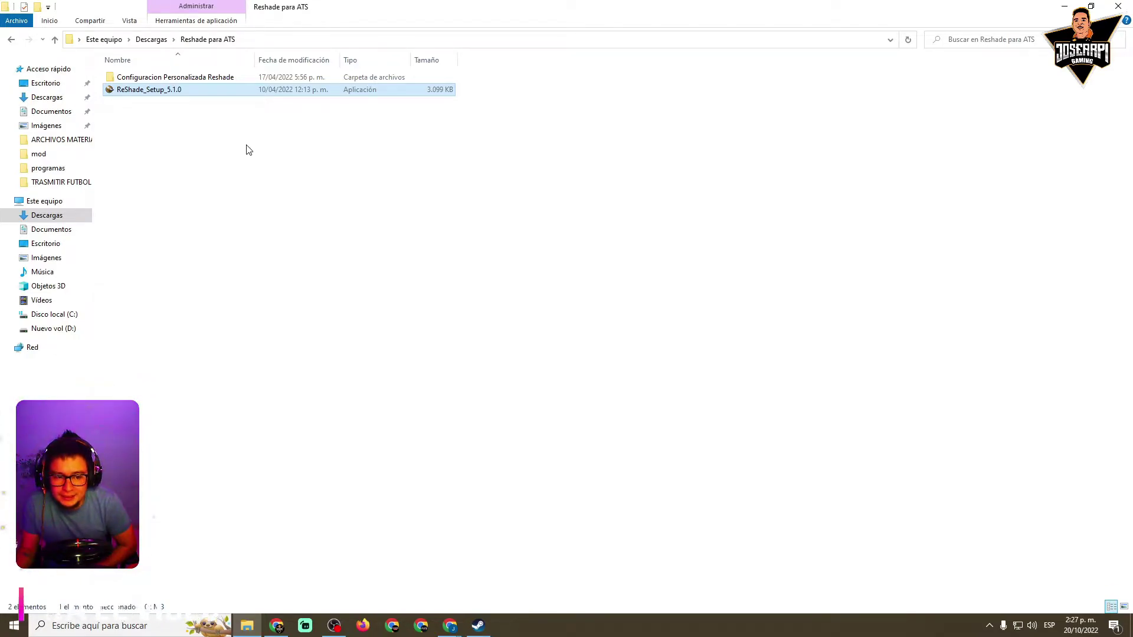
{"action": "left_click", "coordinate": [248, 174]}
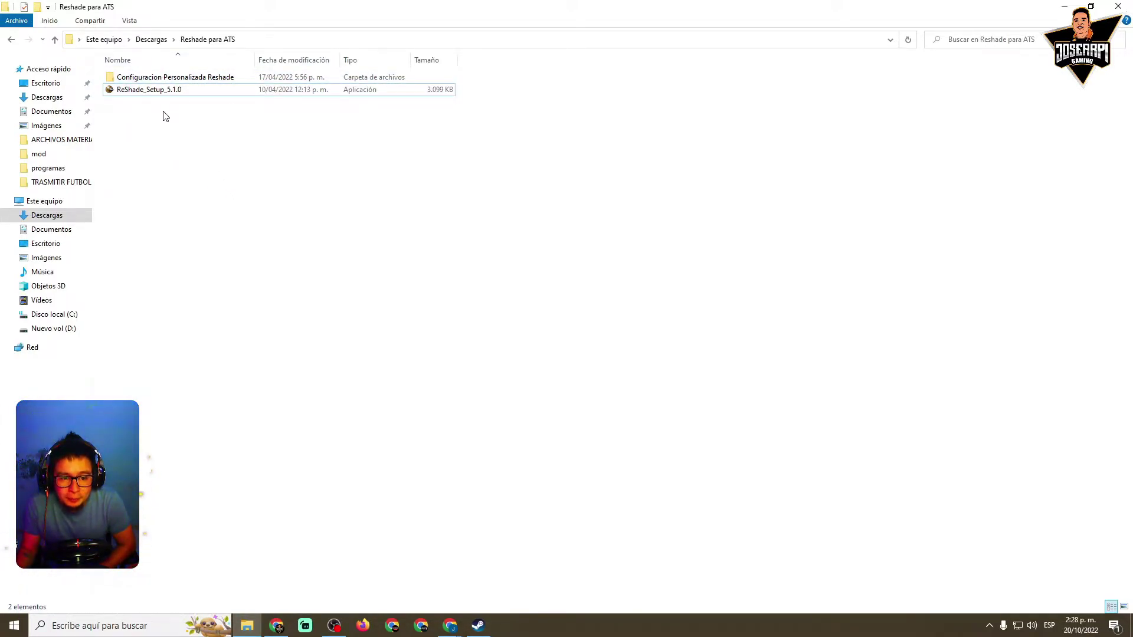
{"action": "double_click", "coordinate": [227, 79]}
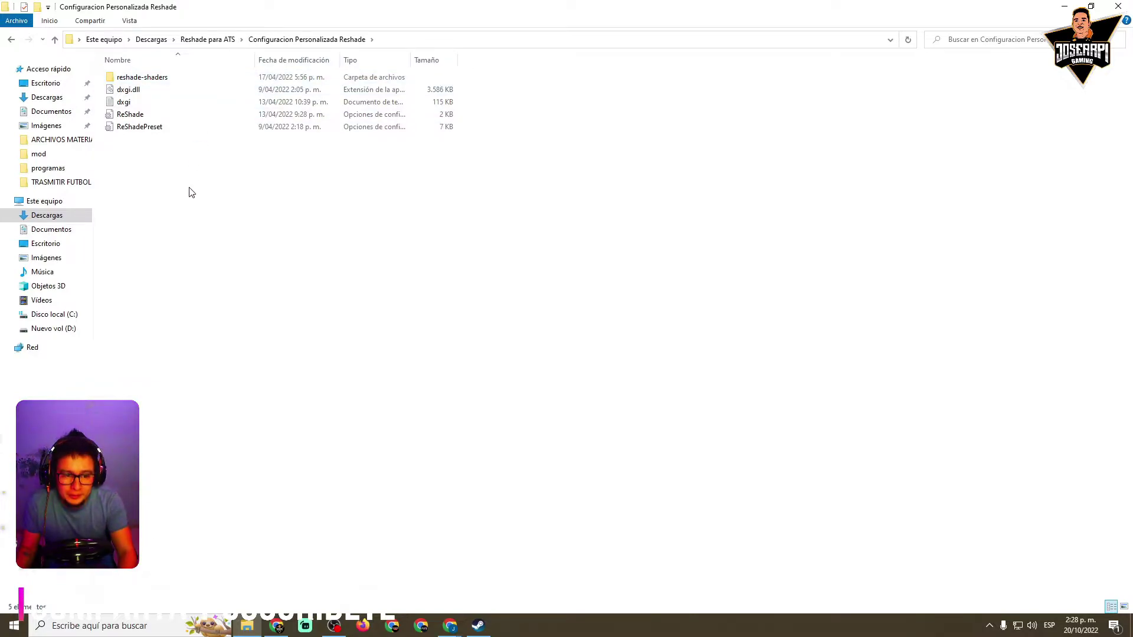
{"action": "left_click_drag", "start_coordinate": [171, 207], "coordinate": [111, 71]}
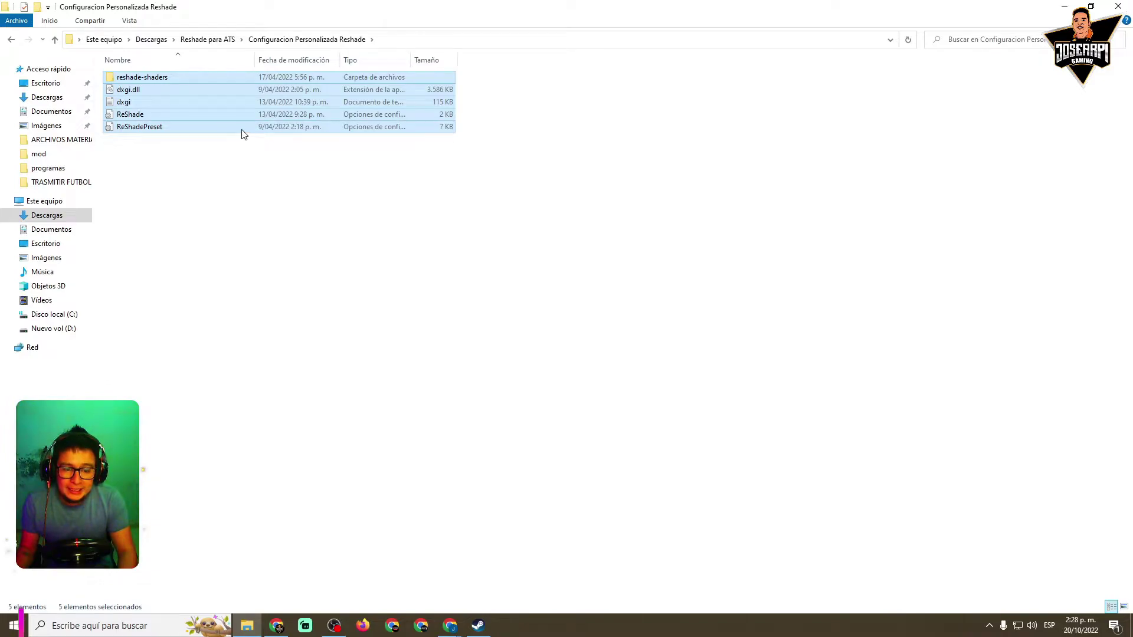
{"action": "right_click", "coordinate": [226, 119]}
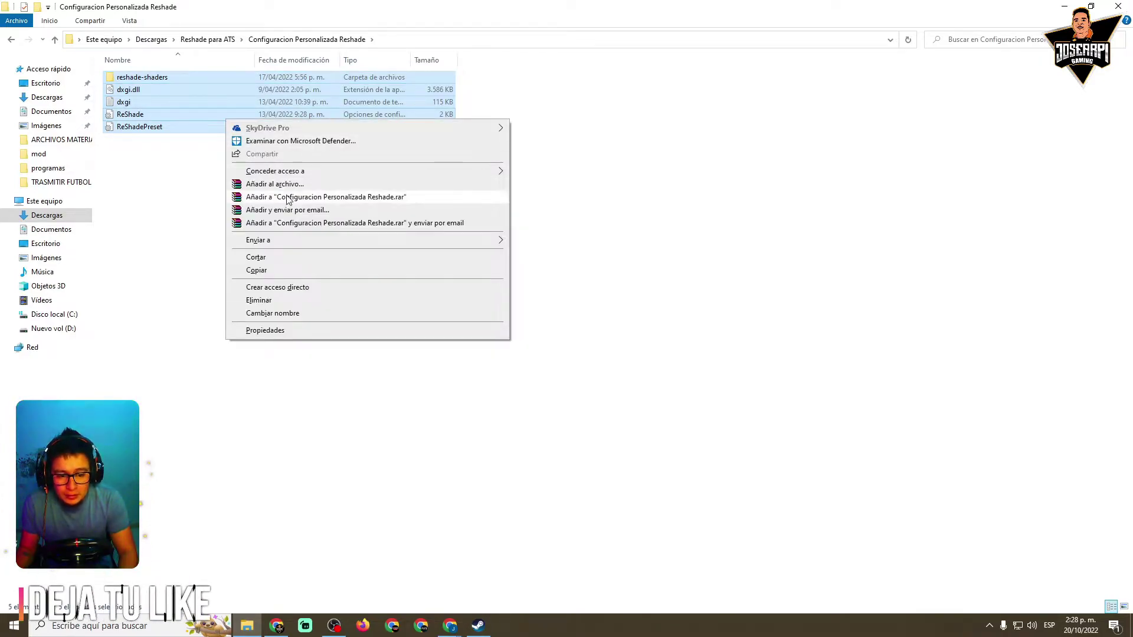
{"action": "left_click", "coordinate": [284, 274]}
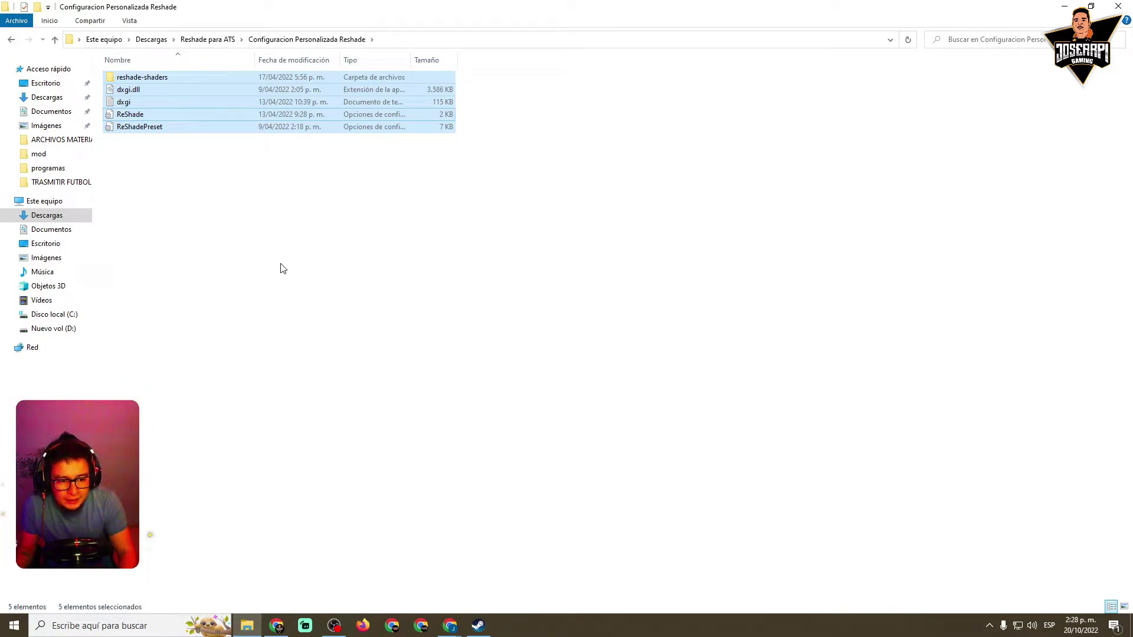
{"action": "left_click", "coordinate": [279, 267]}
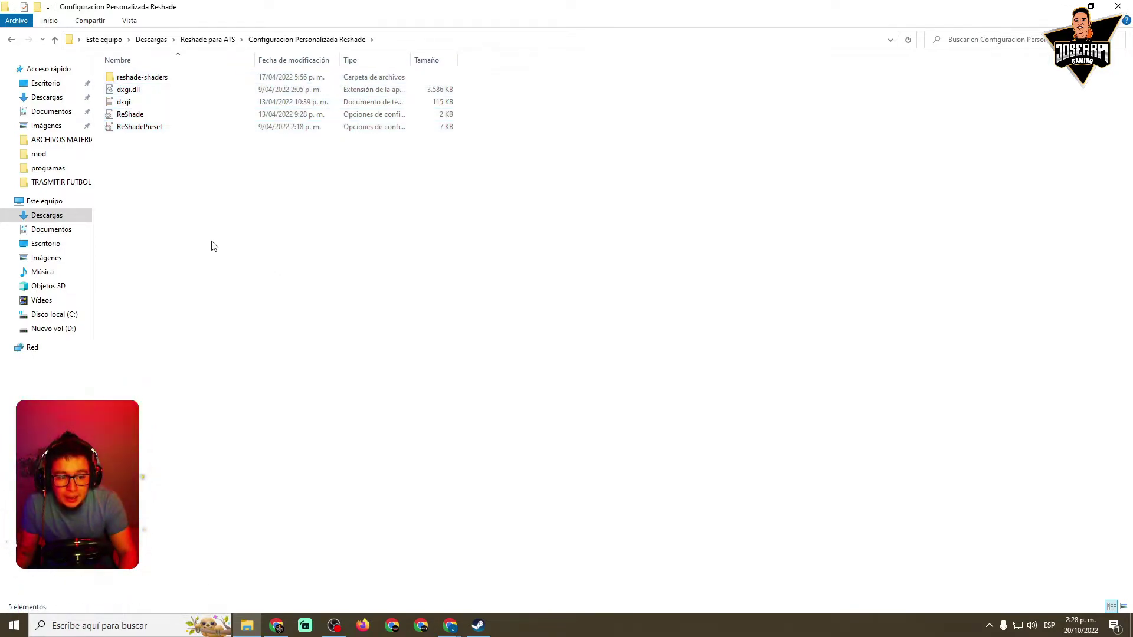
Step: Open the game's win_x64 folder on drive D: under SteamLibrary\steamapps\common\American Truck Simulator\bin
{"action": "left_click", "coordinate": [62, 203]}
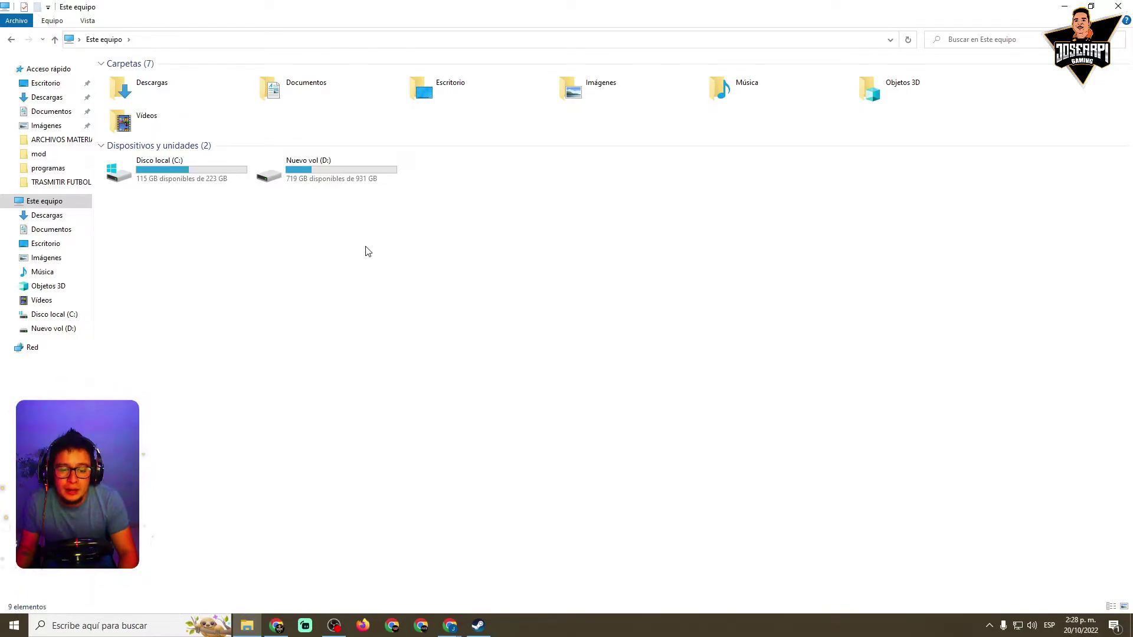
{"action": "double_click", "coordinate": [350, 175]}
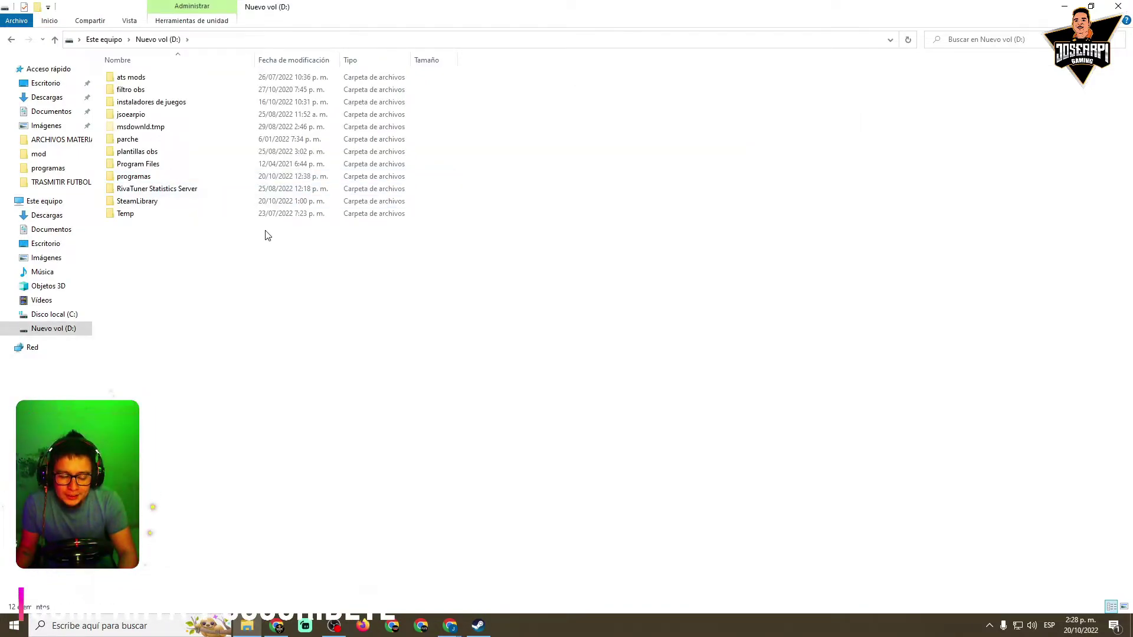
{"action": "left_click", "coordinate": [173, 206]}
{"action": "double_click", "coordinate": [175, 207]}
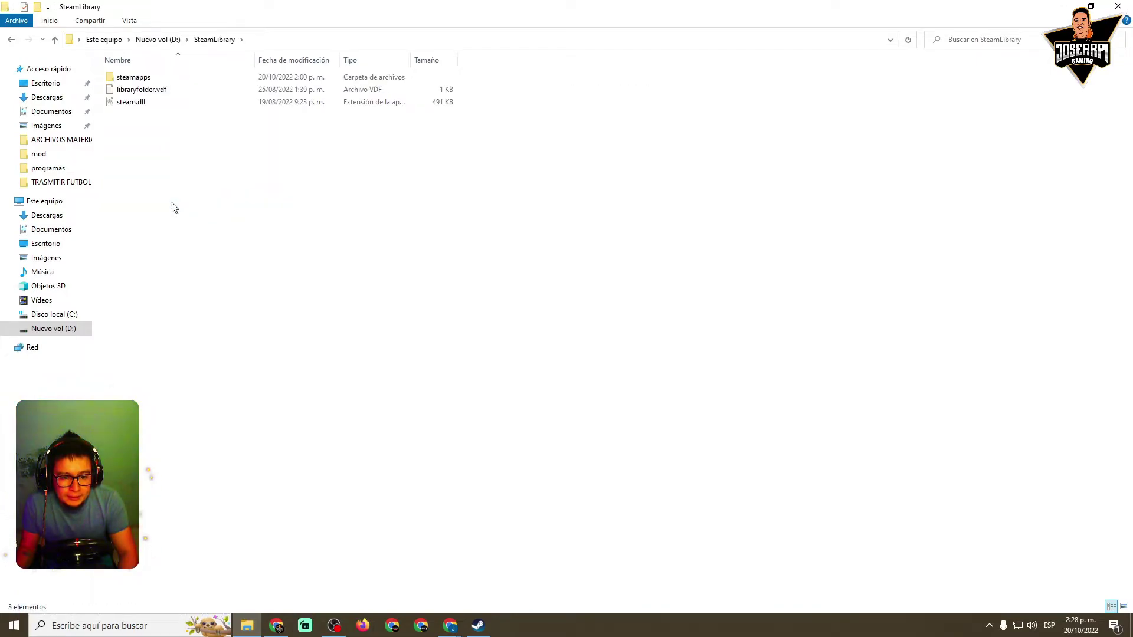
{"action": "double_click", "coordinate": [157, 82]}
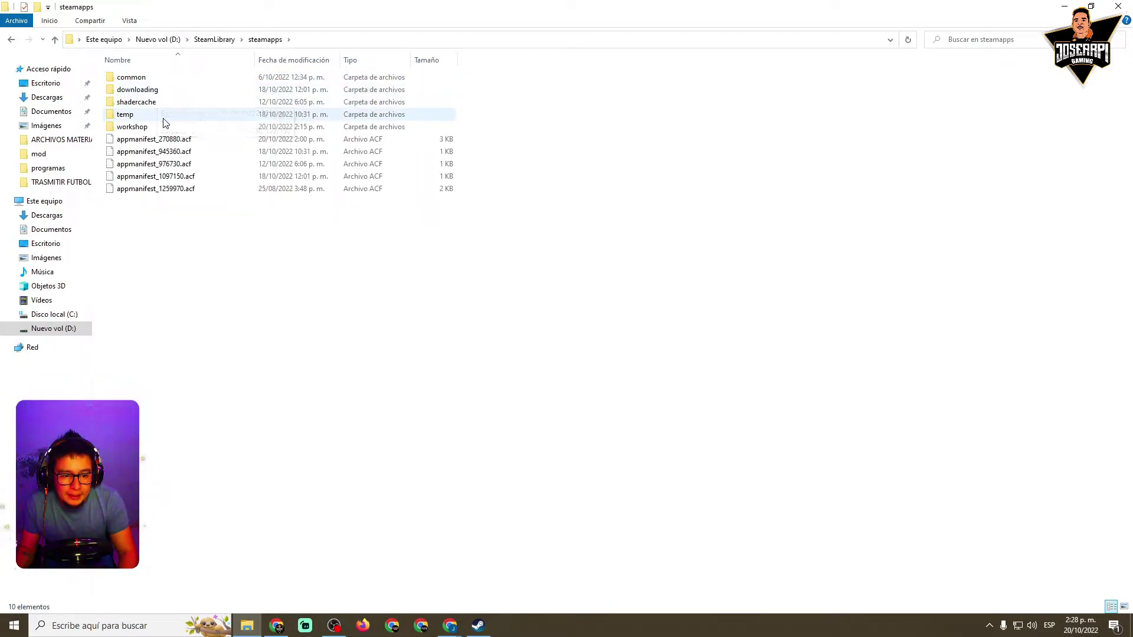
{"action": "double_click", "coordinate": [163, 77]}
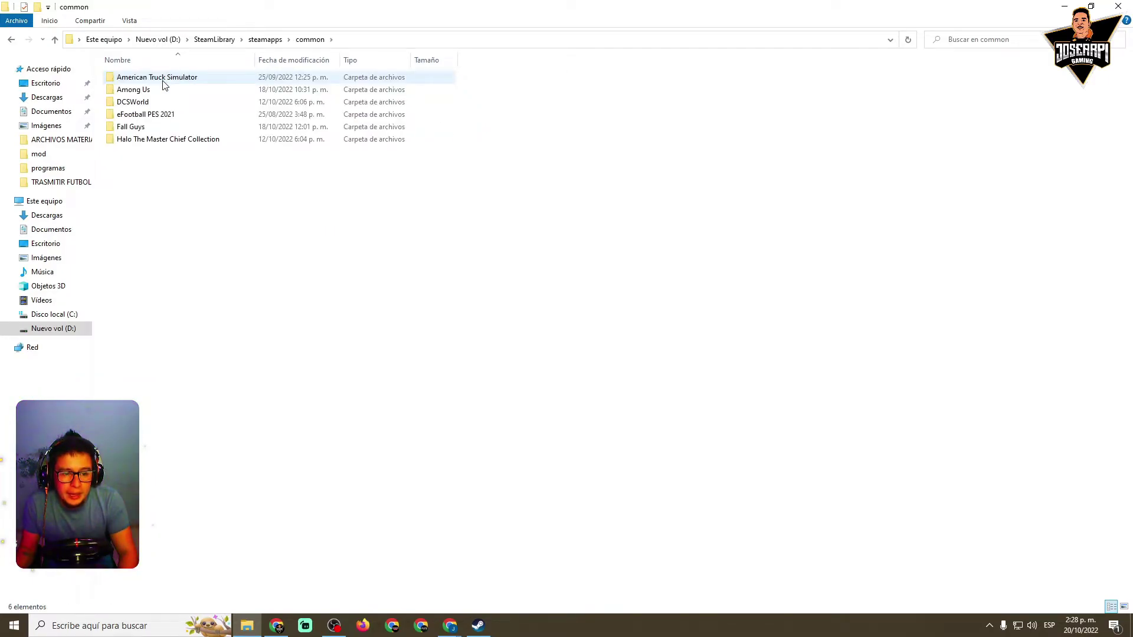
{"action": "double_click", "coordinate": [164, 81]}
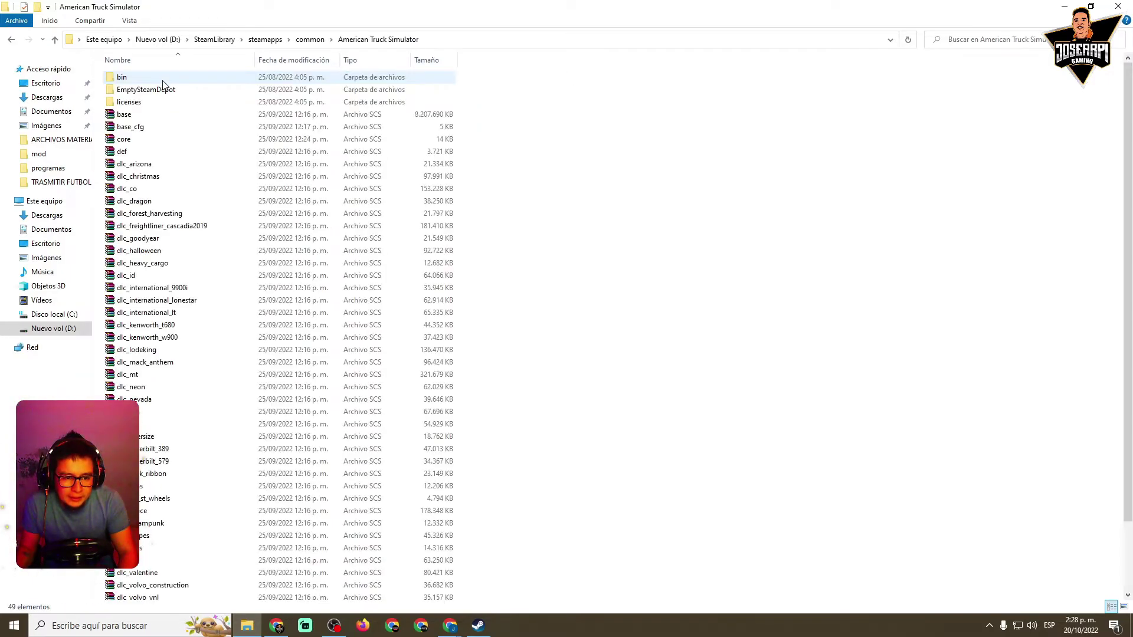
{"action": "left_click", "coordinate": [131, 80]}
{"action": "double_click", "coordinate": [131, 80]}
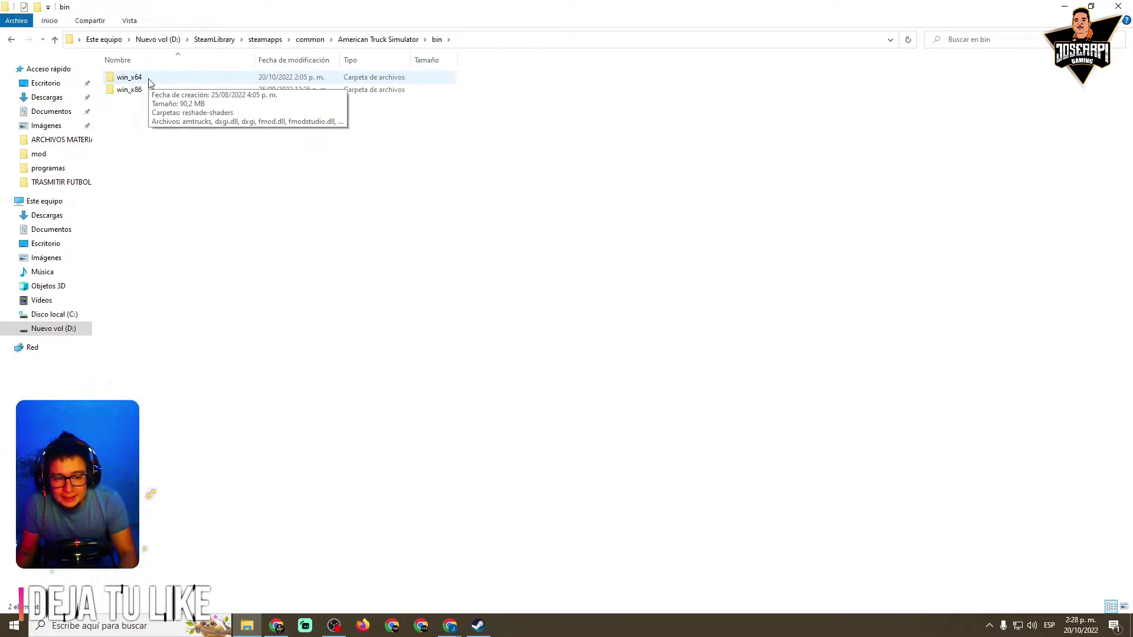
{"action": "double_click", "coordinate": [131, 77]}
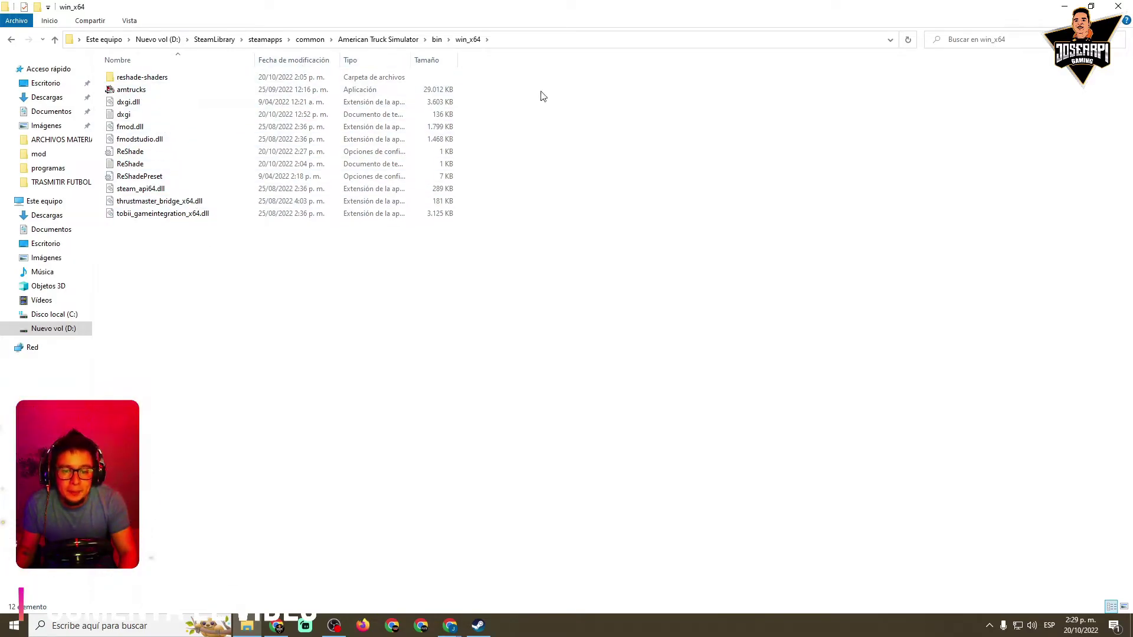
Step: Paste the copied ReShade configuration files into win_x64, replacing the existing files of the same name, and close the folder window
{"action": "right_click", "coordinate": [233, 268]}
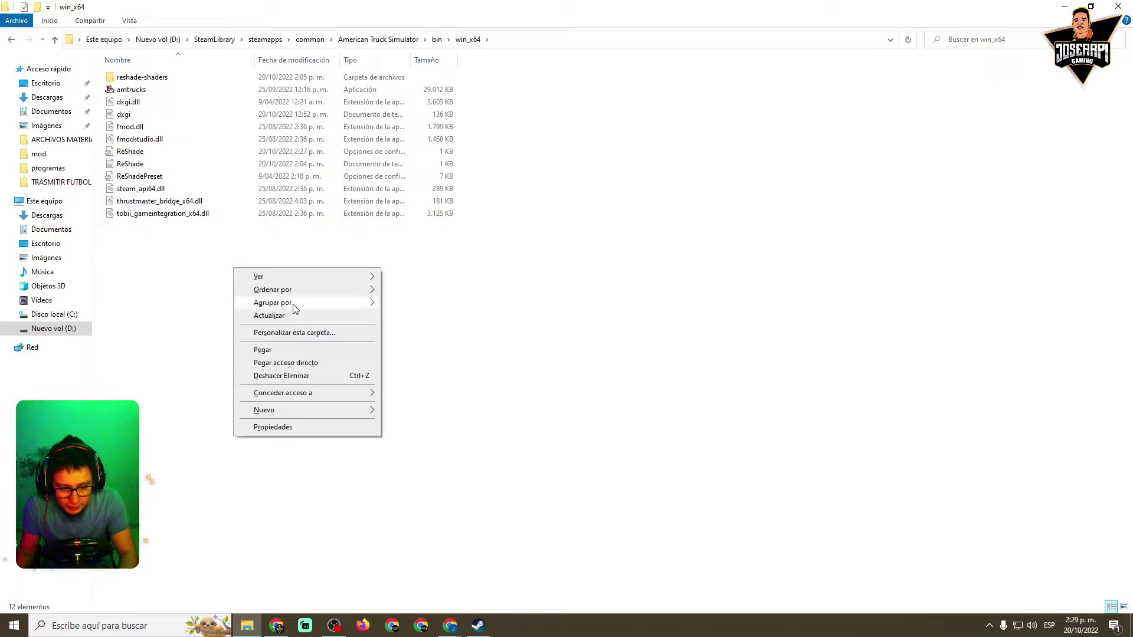
{"action": "left_click", "coordinate": [281, 349]}
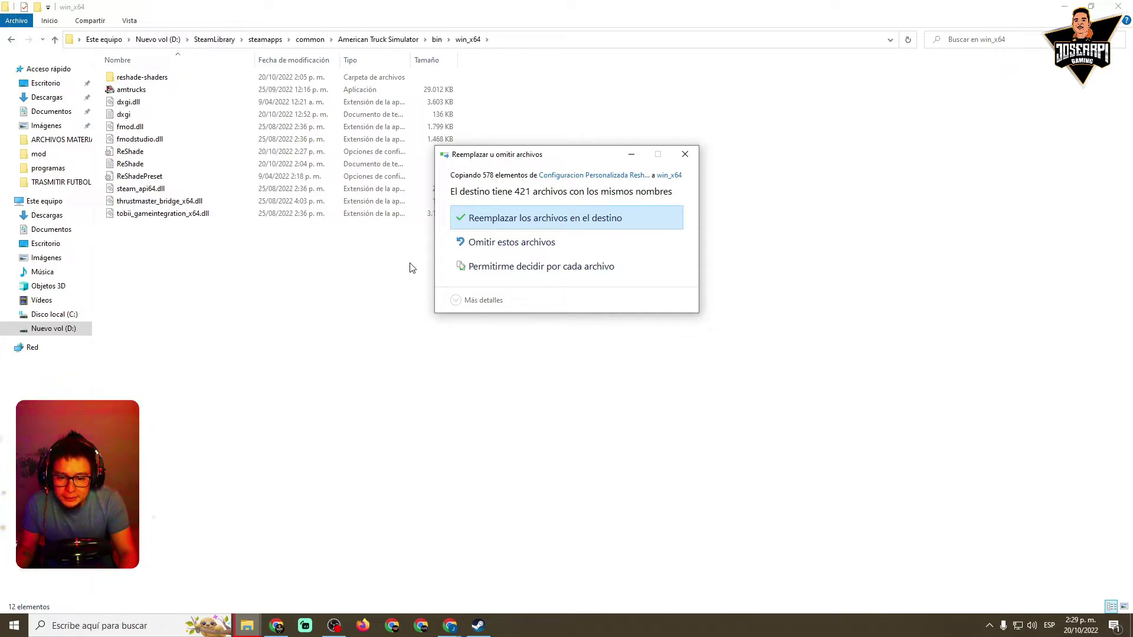
{"action": "left_click", "coordinate": [523, 221]}
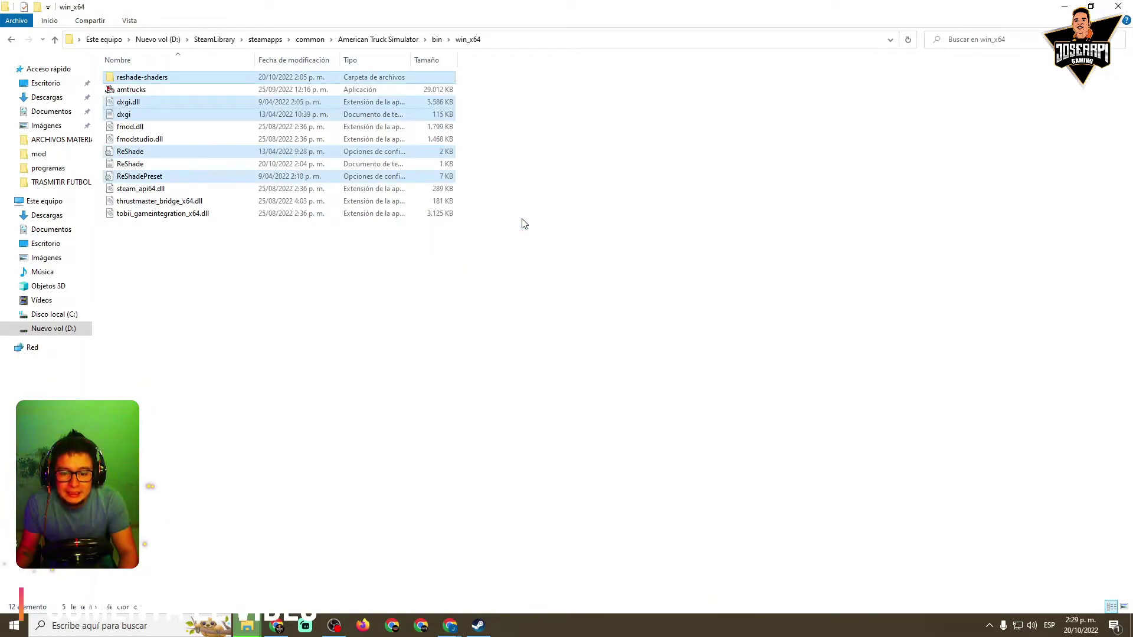
{"action": "left_click", "coordinate": [165, 226]}
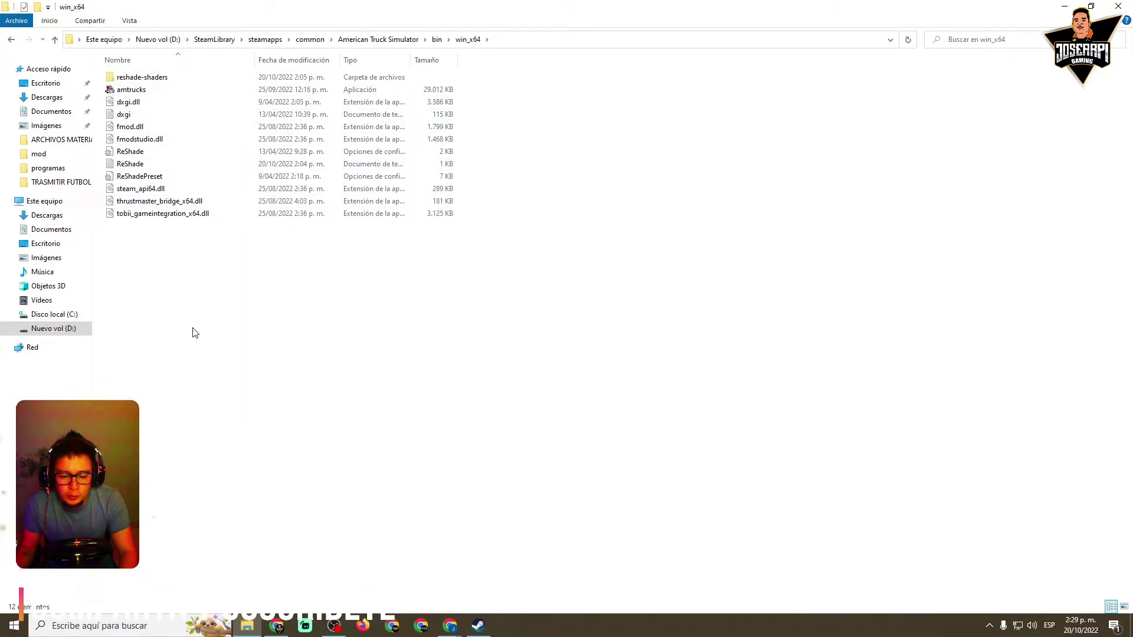
{"action": "left_click", "coordinate": [1115, 8]}
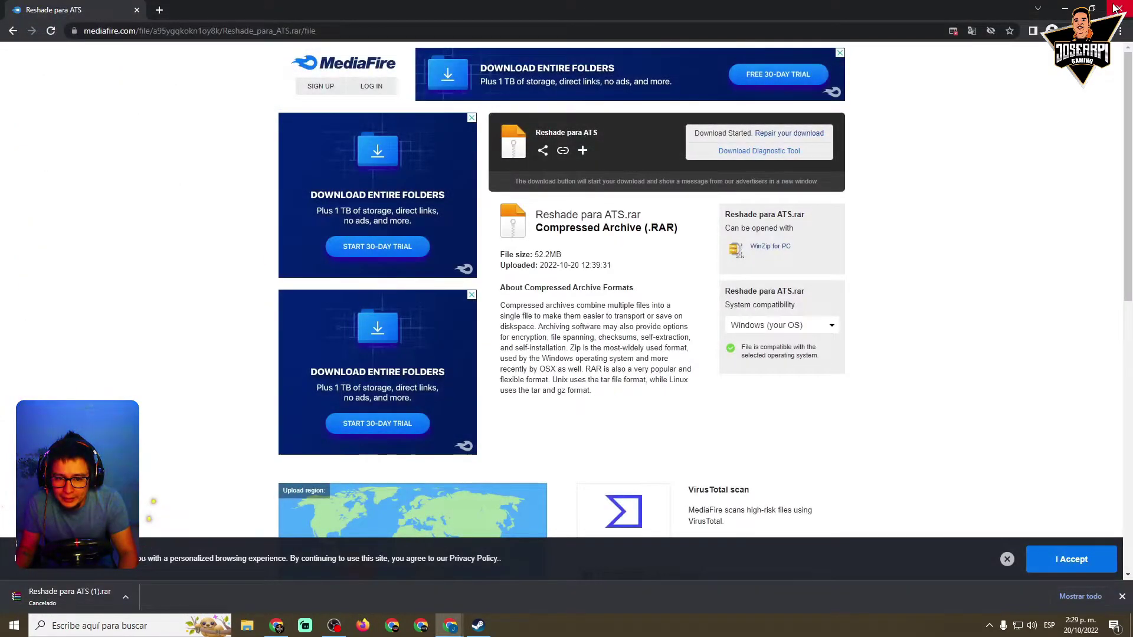